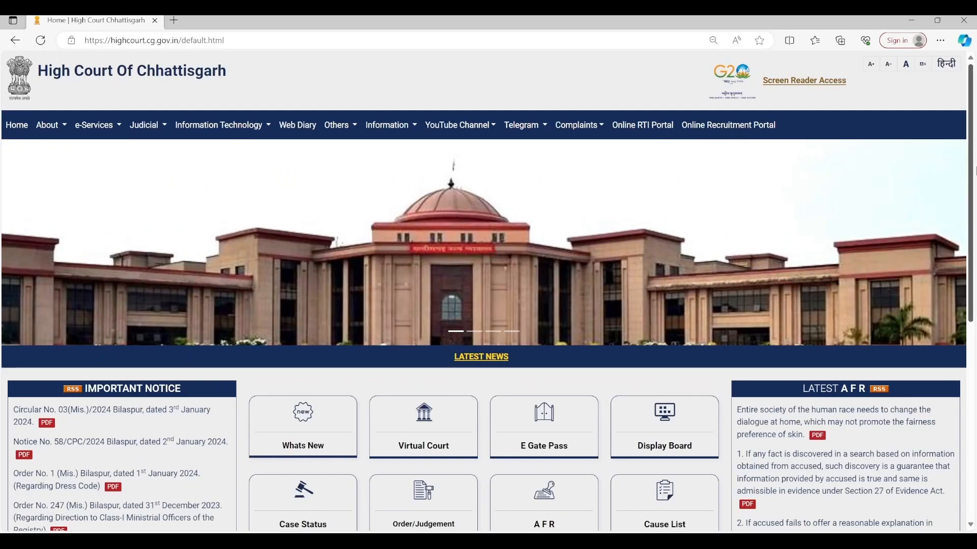
# Step: Scroll the High Court of Chhattisgarh homepage down until the e Filing service tile shows
pyautogui.moveTo(973, 173); pyautogui.dragTo(969, 268)
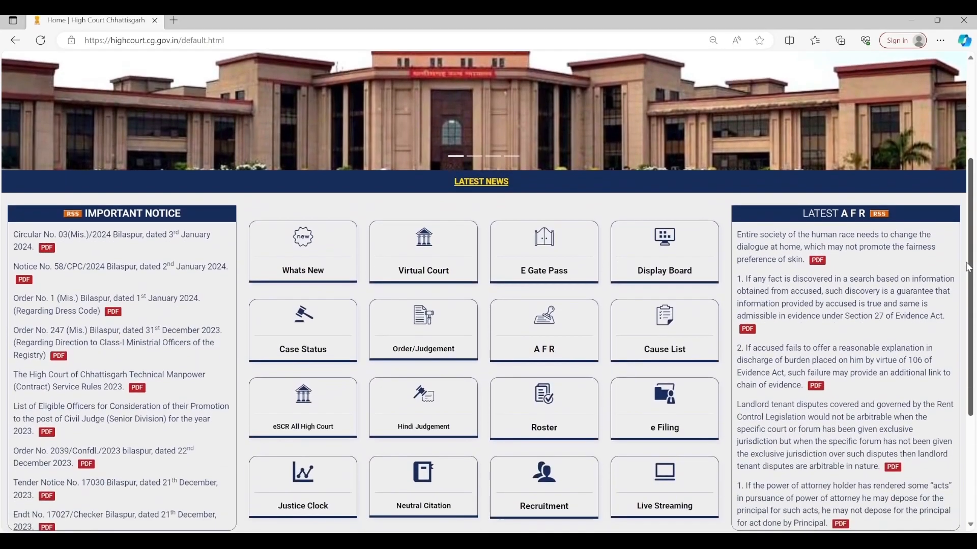
# Step: Open the e Filing tile in a new tab and scroll down the eFiling sign-in page
pyautogui.click(659, 424)
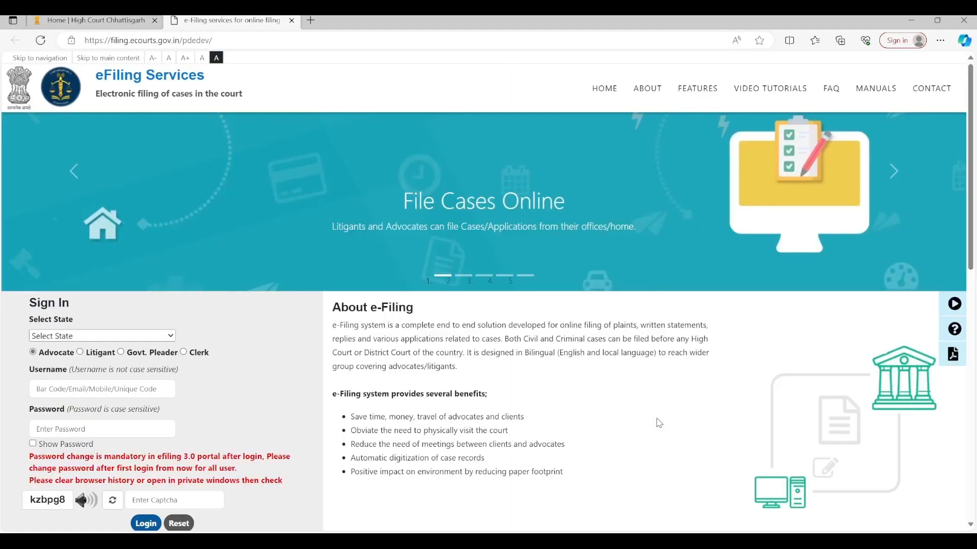
pyautogui.moveTo(971, 188); pyautogui.dragTo(971, 209)
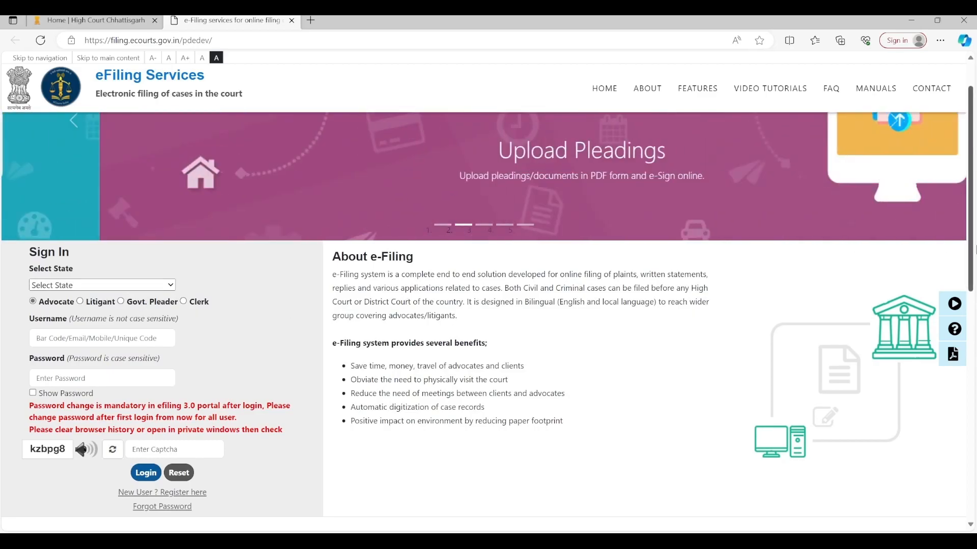
pyautogui.moveTo(972, 251); pyautogui.dragTo(972, 256)
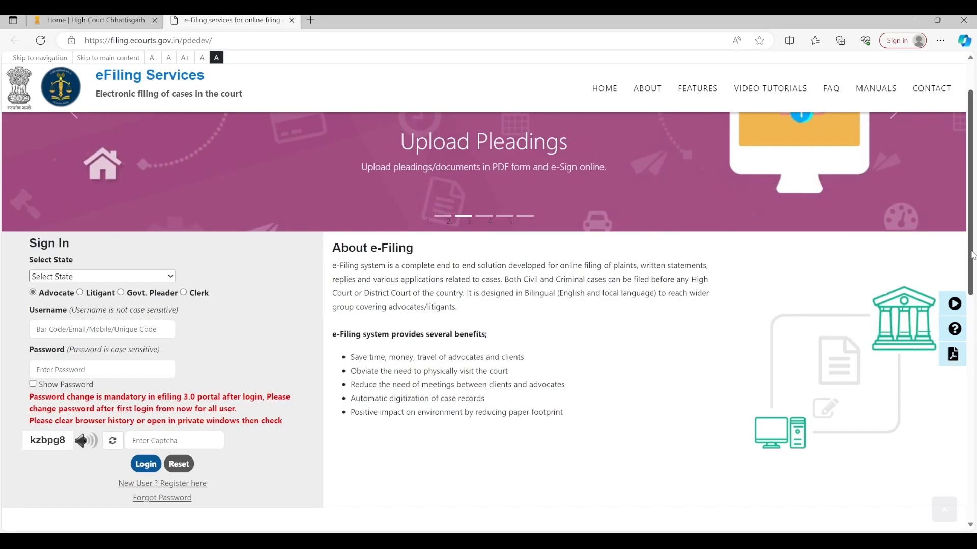
pyautogui.scroll(-1, 486, 319)
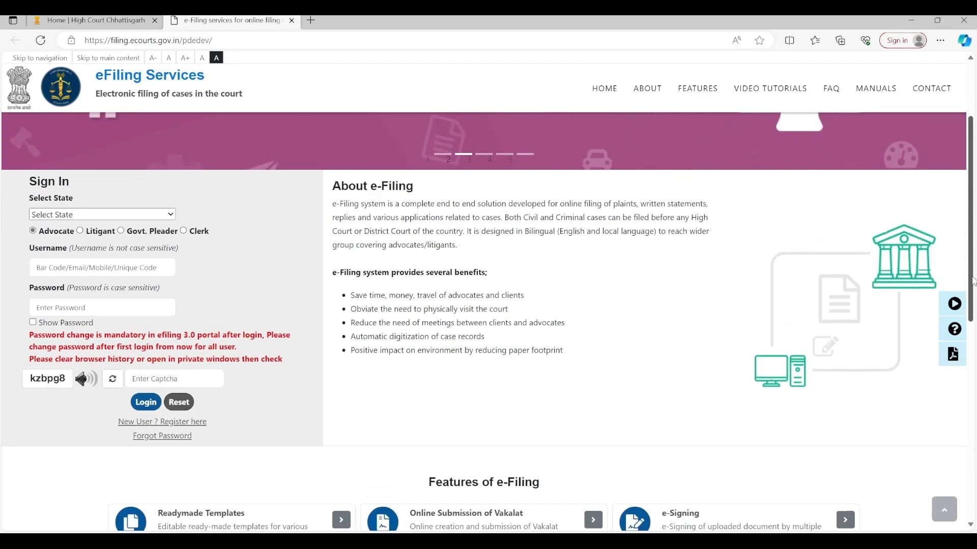
# Step: Start a new-user registration and open the State list on the Registration Form
pyautogui.click(177, 422)
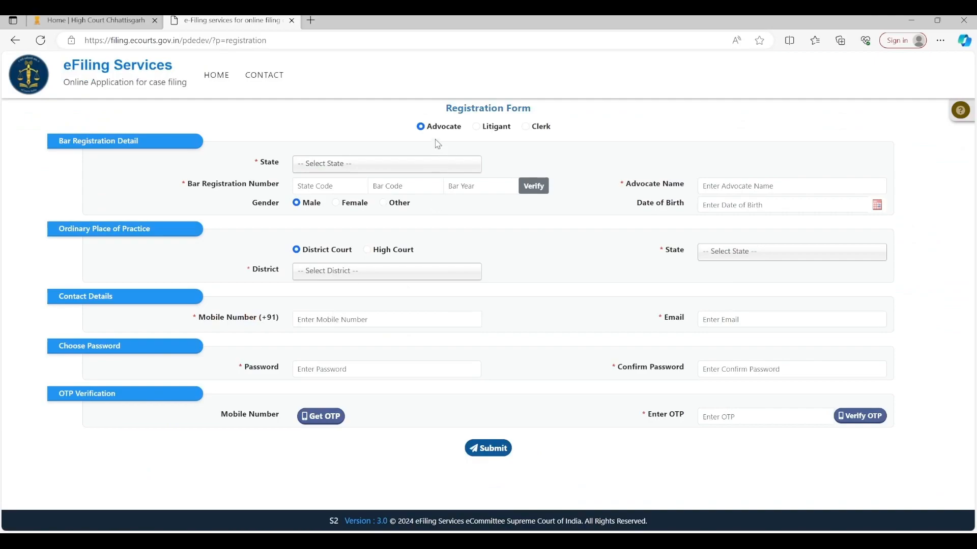
pyautogui.click(385, 167)
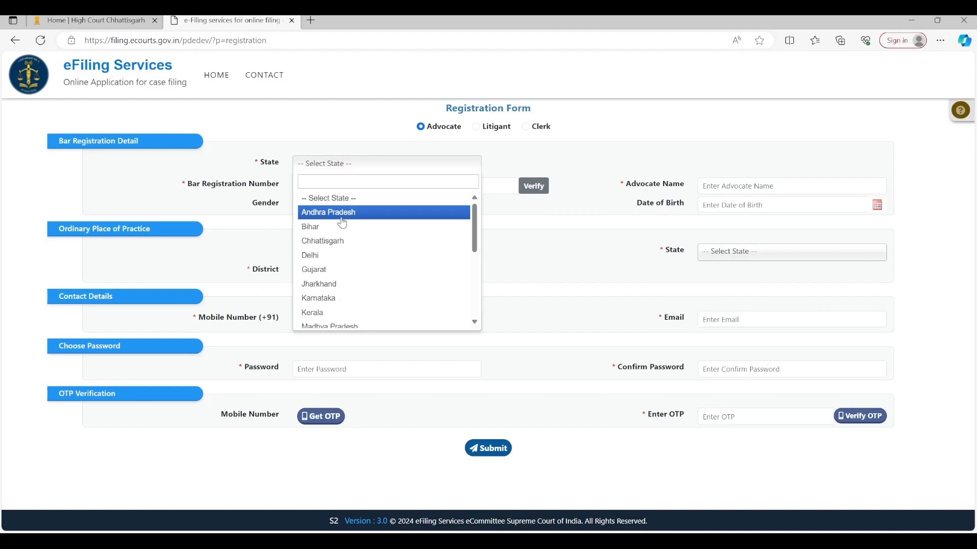
# Step: Choose Chhattisgarh as the state and enter the advocate's bar code and bar year
pyautogui.click(340, 241)
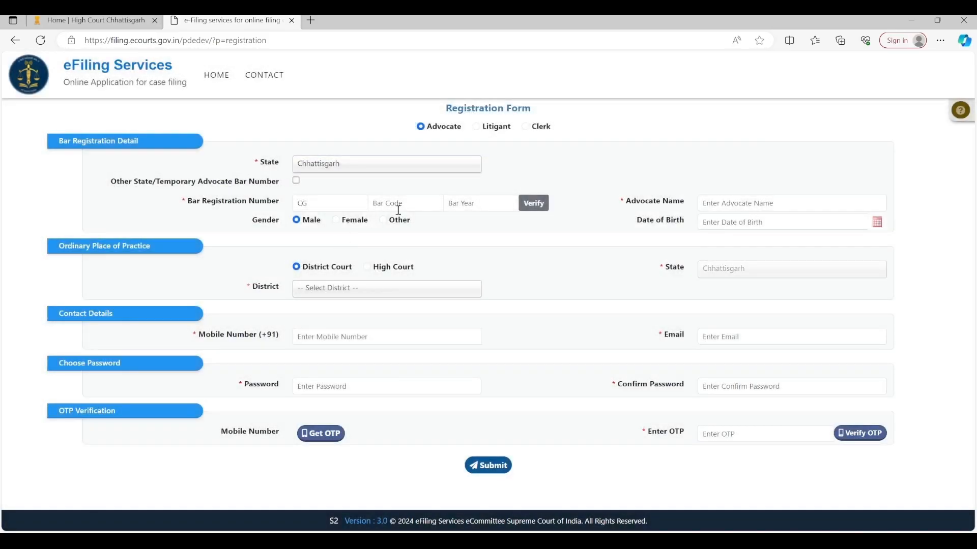
pyautogui.click(415, 204)
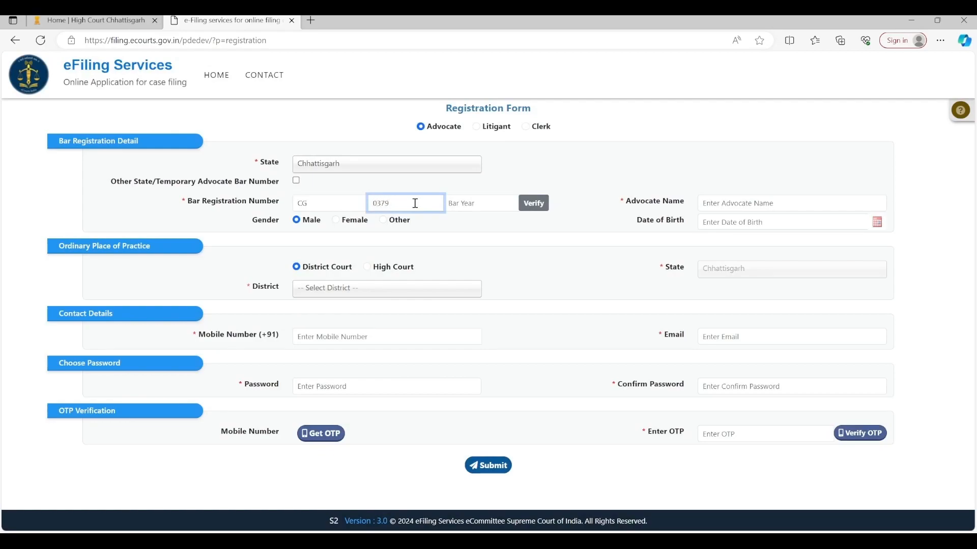
pyautogui.click(488, 204)
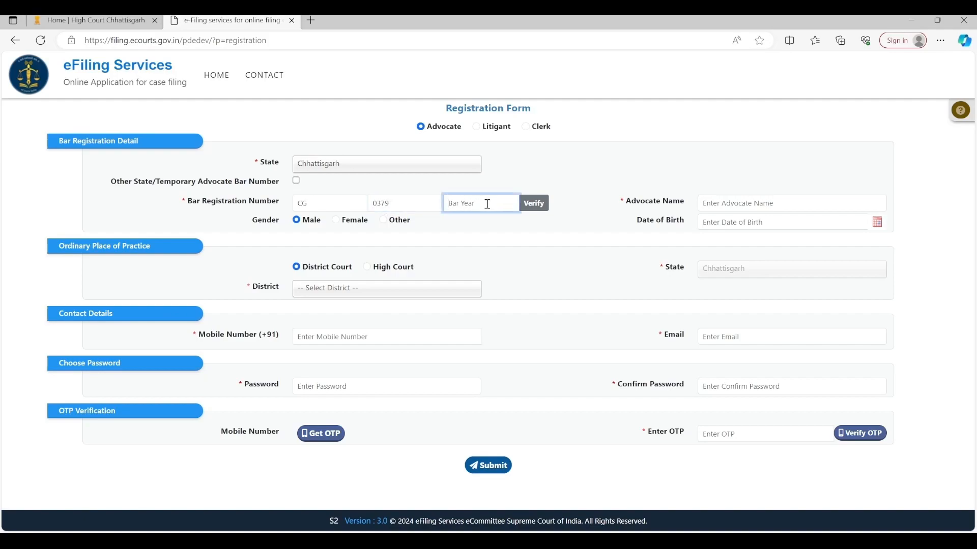
pyautogui.write('2')
pyautogui.write('008')
# Step: Verify the bar registration number so the advocate's personal details auto-fill
pyautogui.click(535, 203)
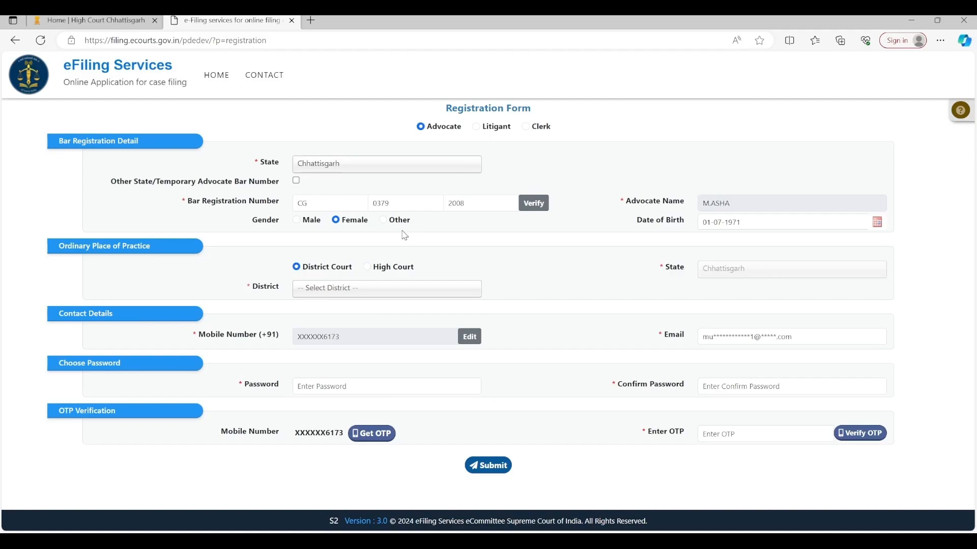
# Step: Set the place of practice to High Court Of Chhattisgarh, Principal Bench Chhattisgarh
pyautogui.click(369, 268)
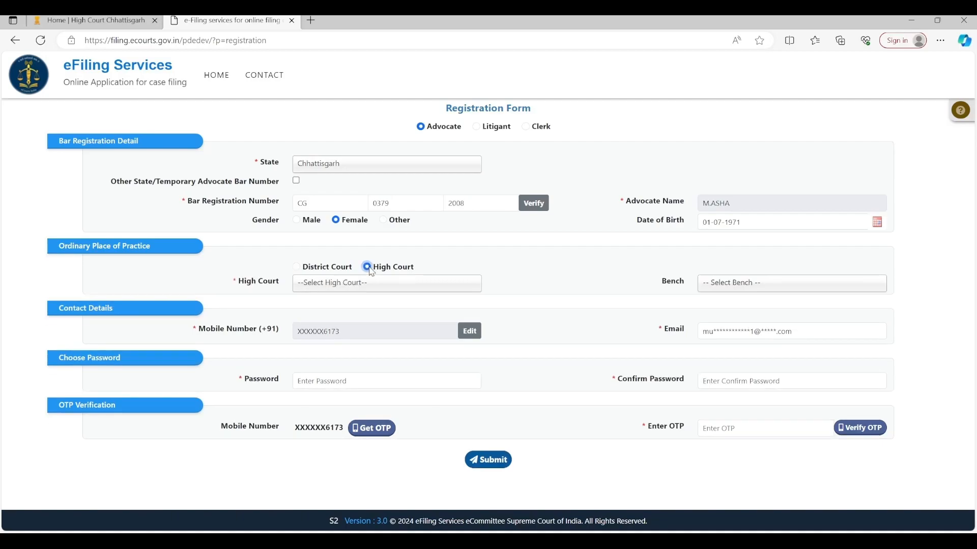
pyautogui.click(388, 284)
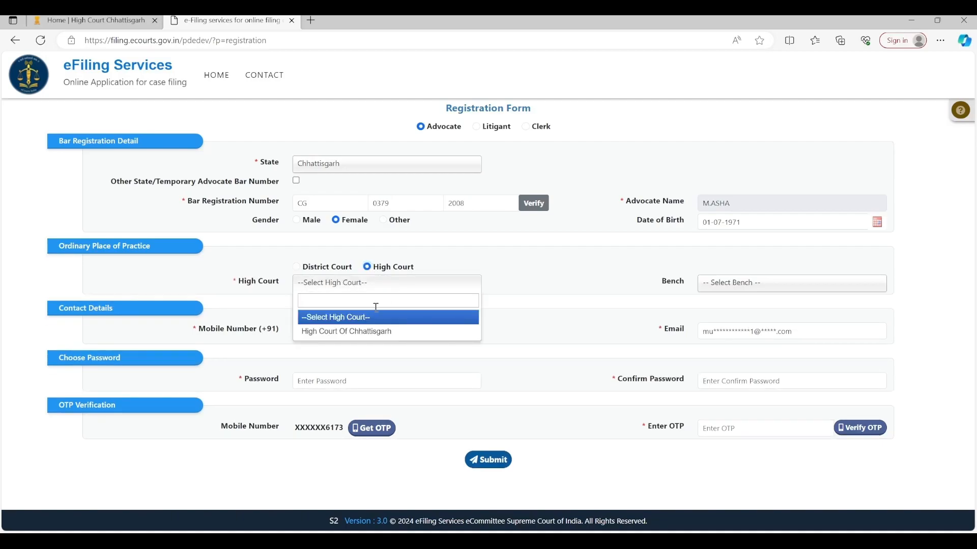
pyautogui.click(375, 333)
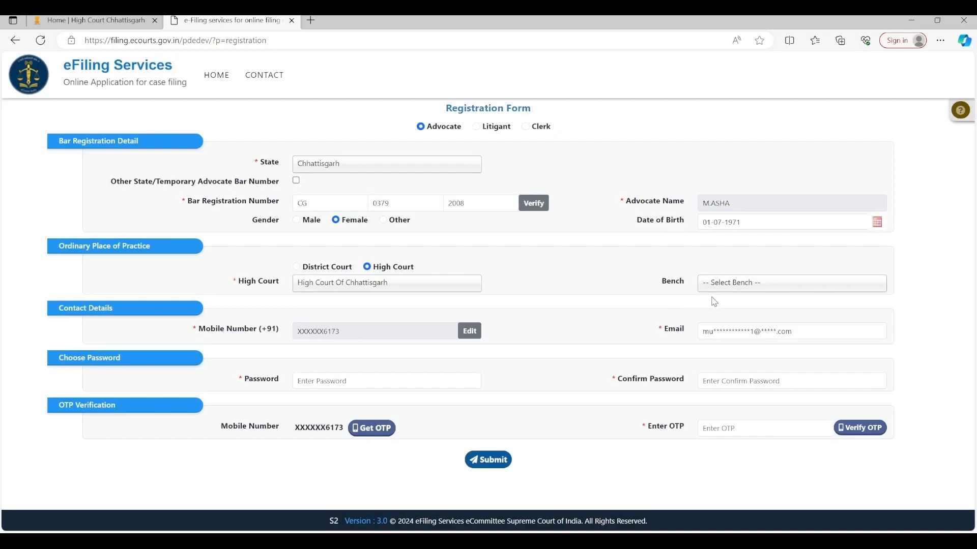
pyautogui.click(767, 292)
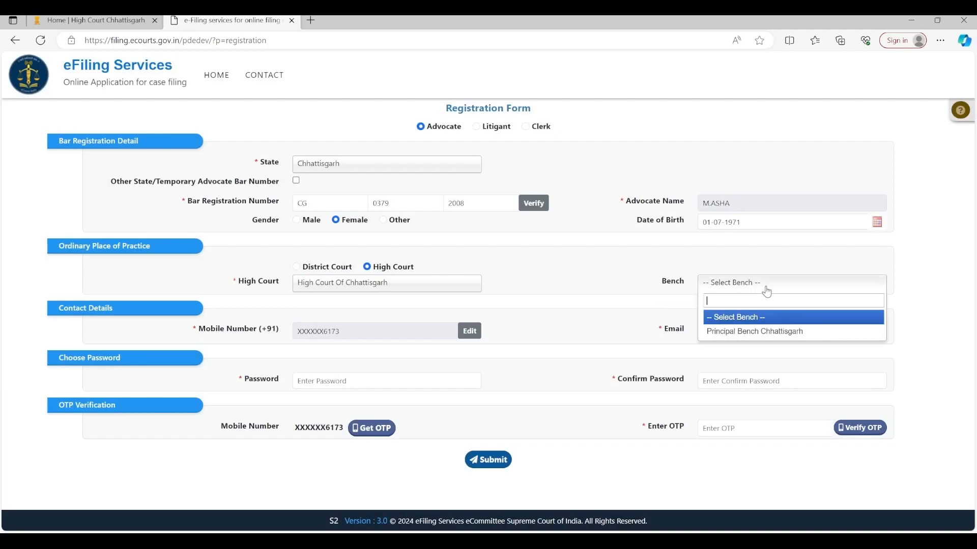
pyautogui.click(730, 332)
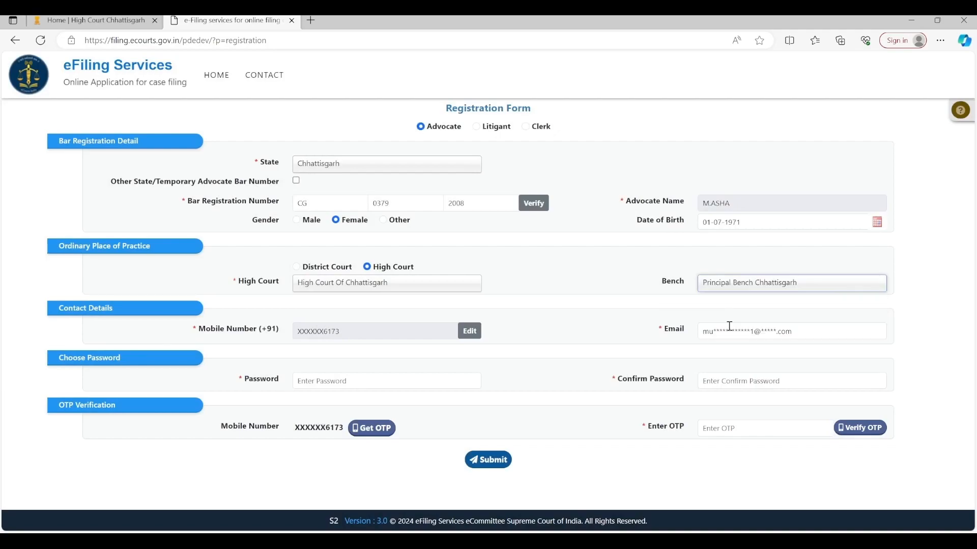
# Step: Enter the account password and confirm it in the Confirm Password field
pyautogui.click(432, 379)
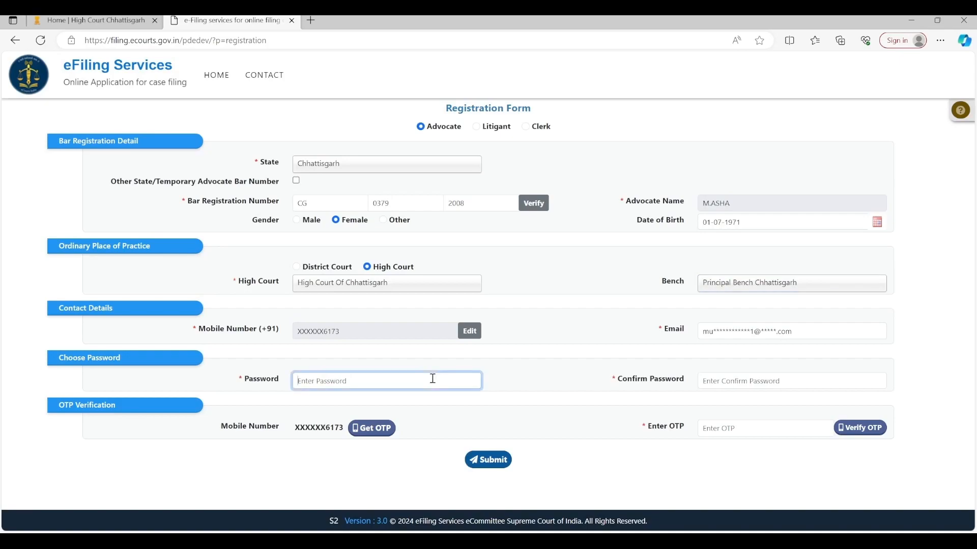
pyautogui.write('••••••••')
pyautogui.click(730, 385)
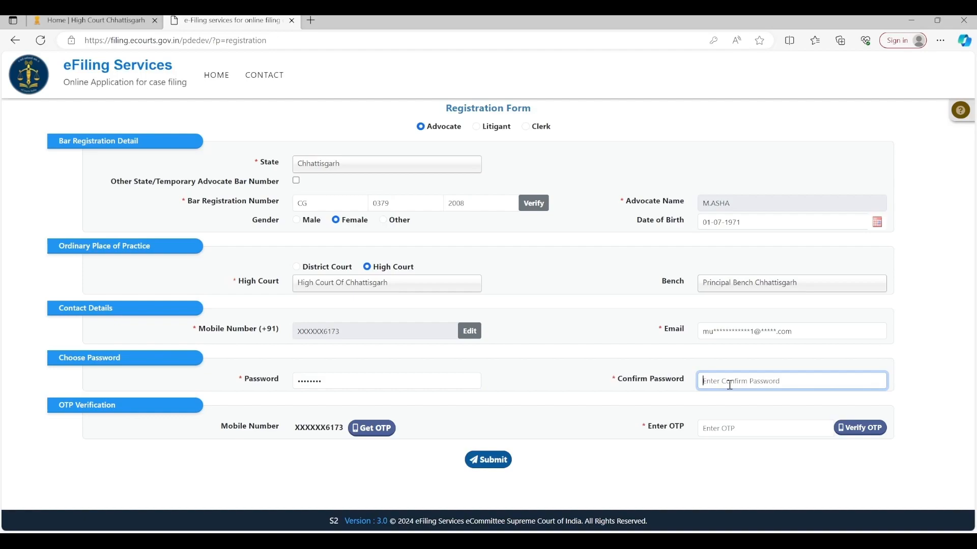
pyautogui.write('••••••••')
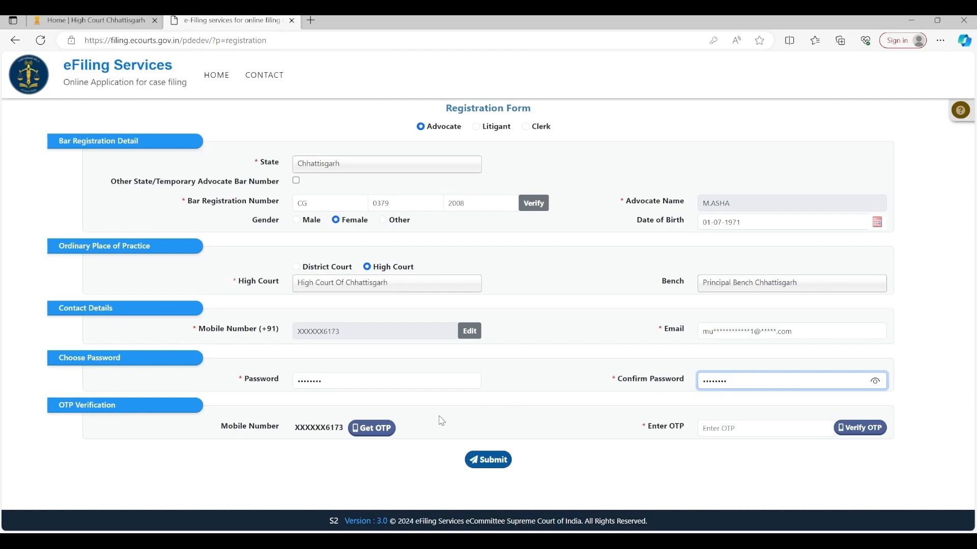
# Step: Request the mobile OTP, check it, and clear the rejected entry
pyautogui.click(380, 430)
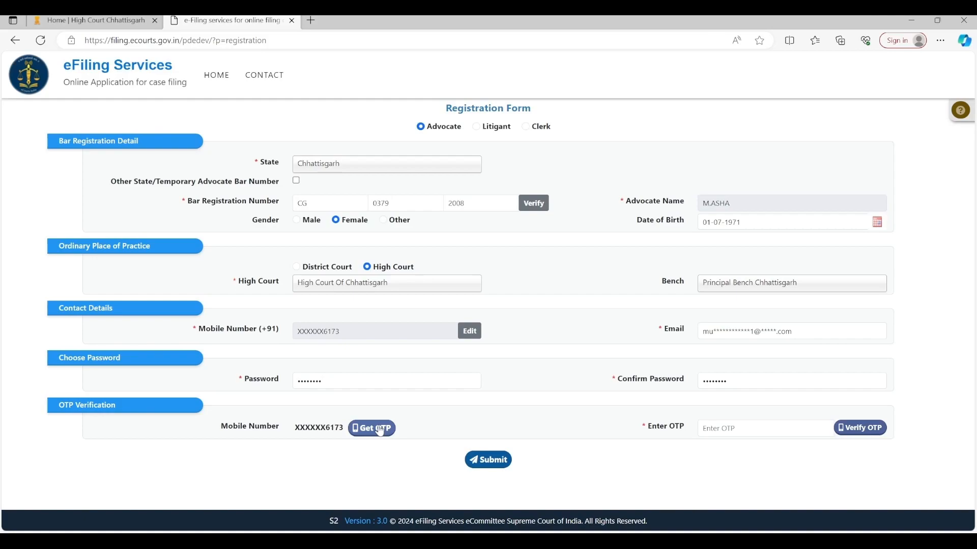
pyautogui.click(381, 431)
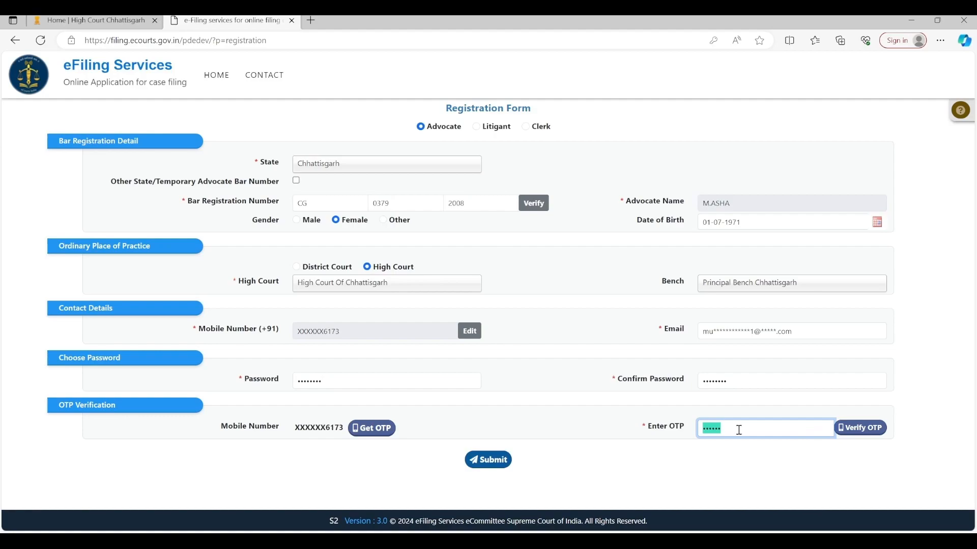
pyautogui.press('BackSpace')
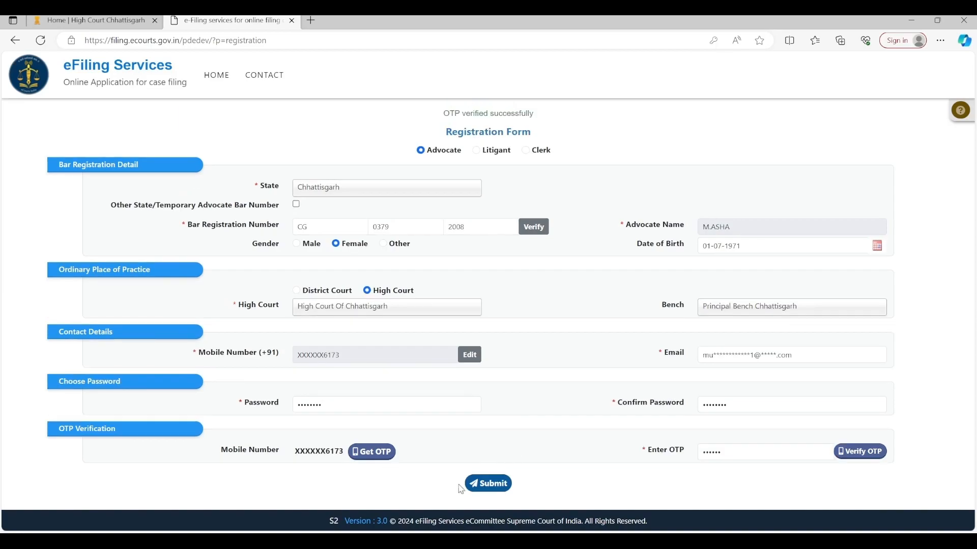
# Step: Re-enter the six-digit OTP and verify it successfully
pyautogui.click(493, 486)
pyautogui.write('***')
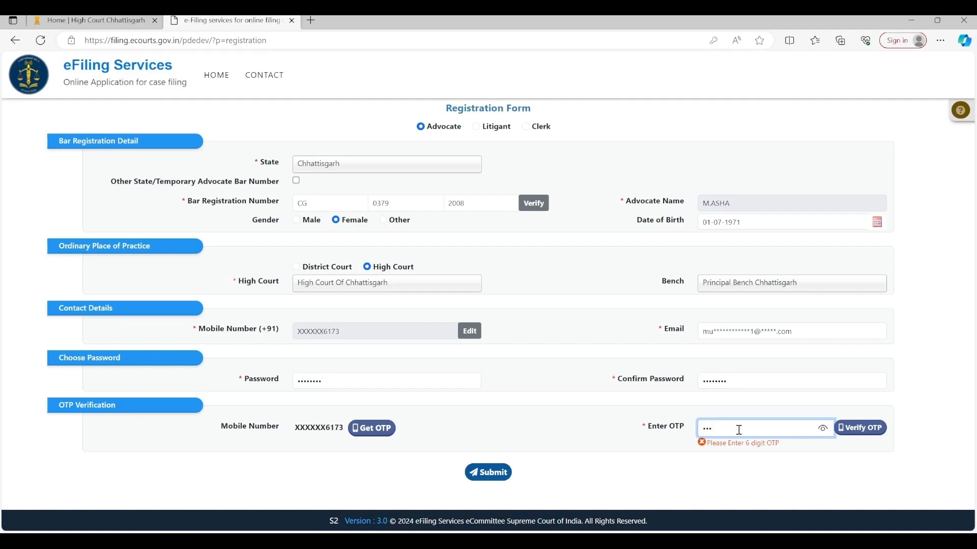
pyautogui.write('***')
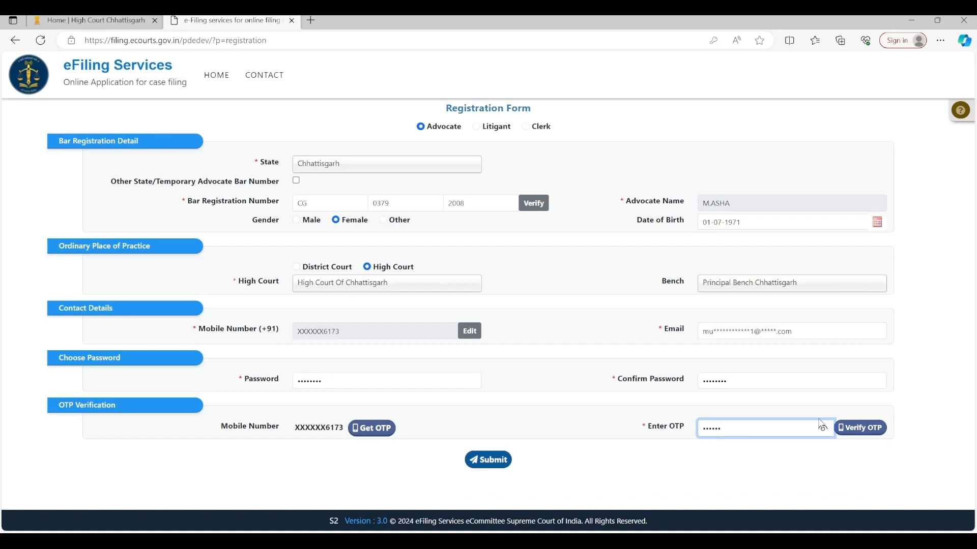
pyautogui.click(852, 434)
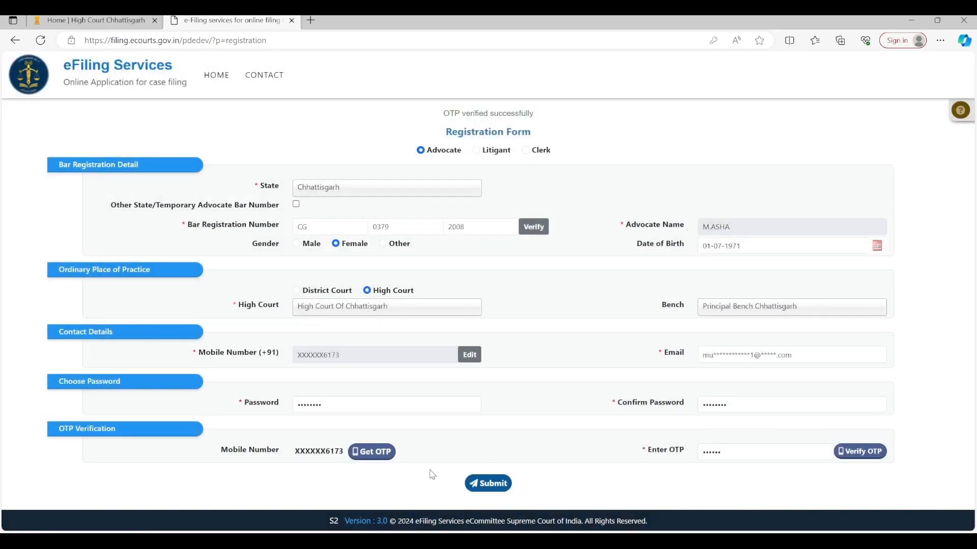
# Step: Submit the completed advocate registration form and return to the sign-in page
pyautogui.click(493, 486)
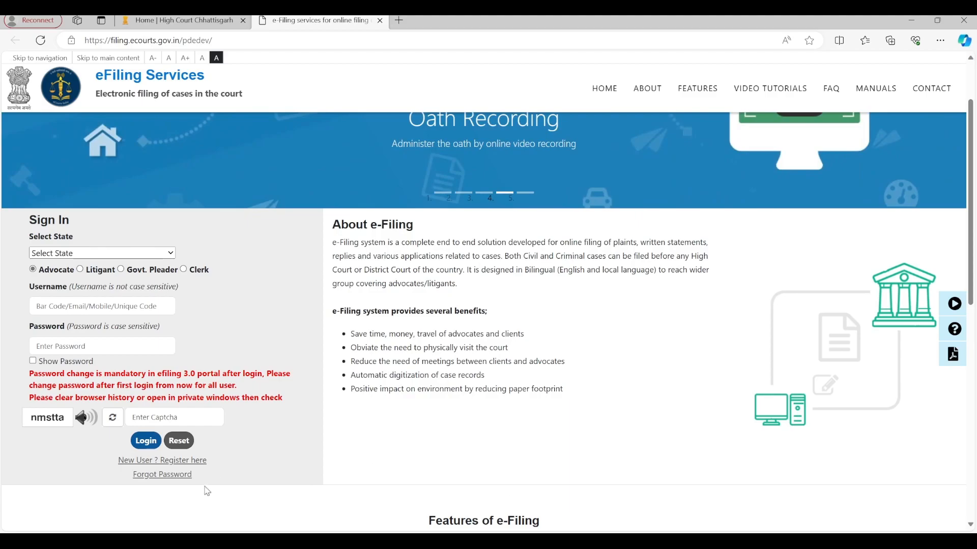
# Step: Use Forgot Password for a Chhattisgarh Litigant and request an OTP to the mobile number
pyautogui.click(171, 480)
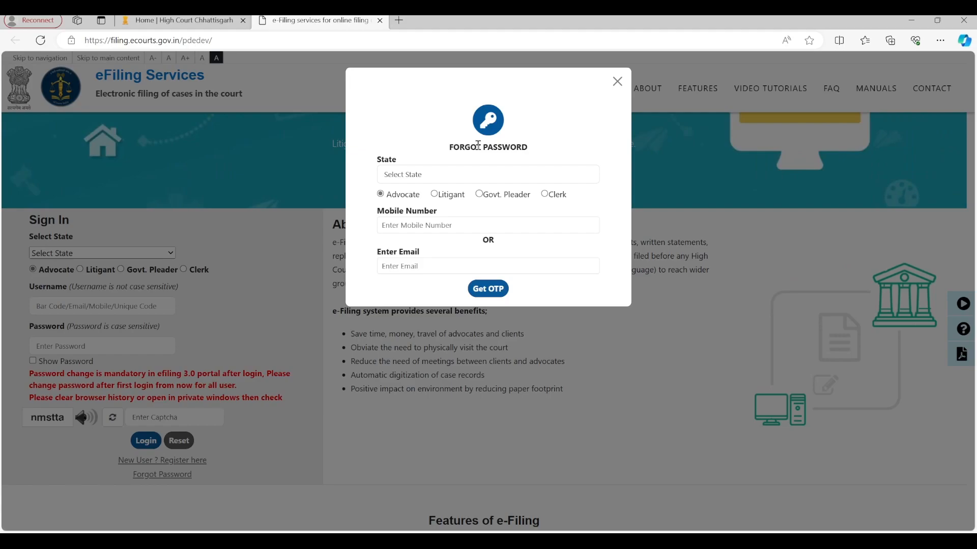
pyautogui.click(432, 178)
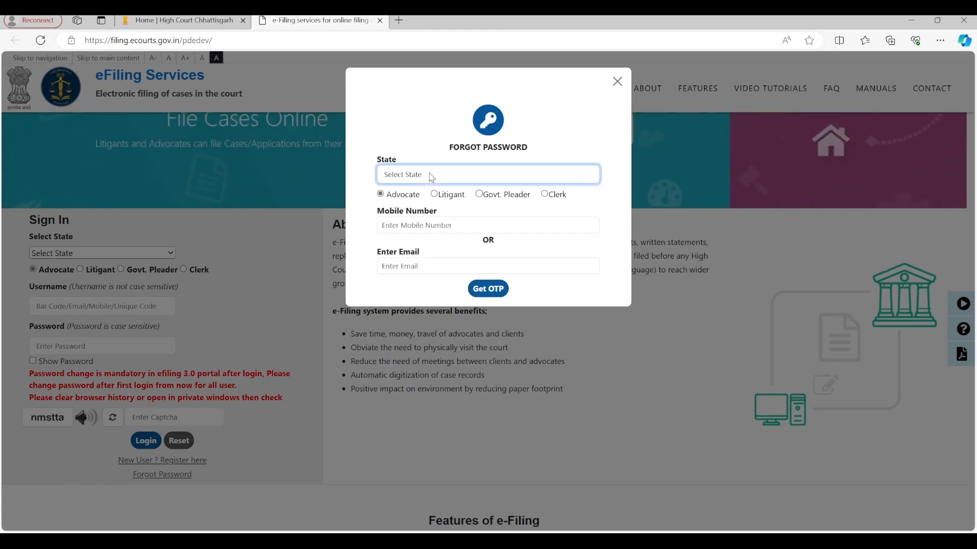
pyautogui.click(401, 226)
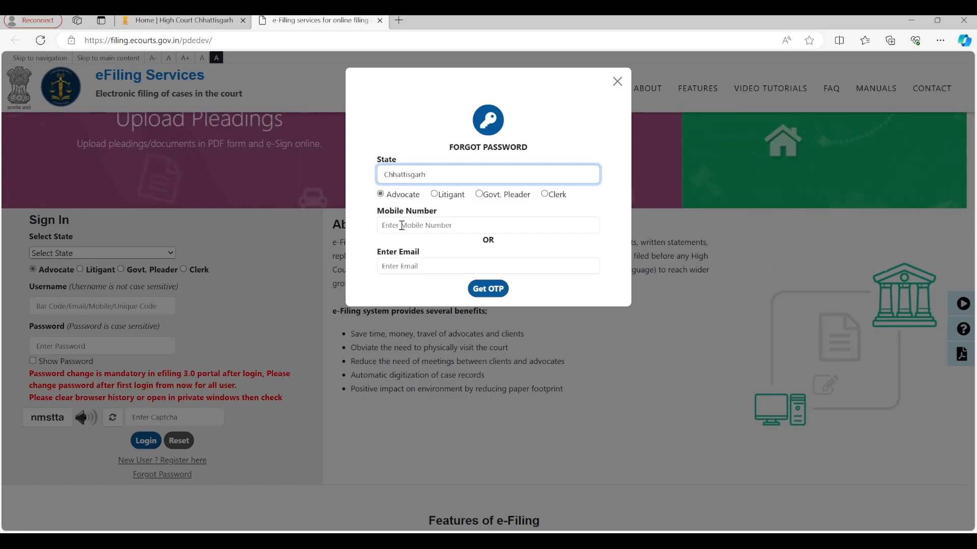
pyautogui.click(434, 195)
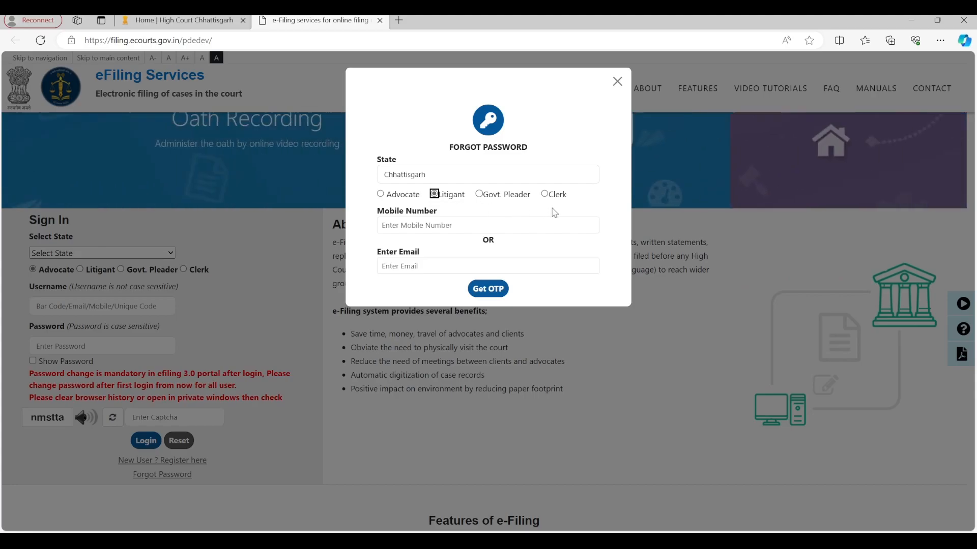
pyautogui.click(453, 229)
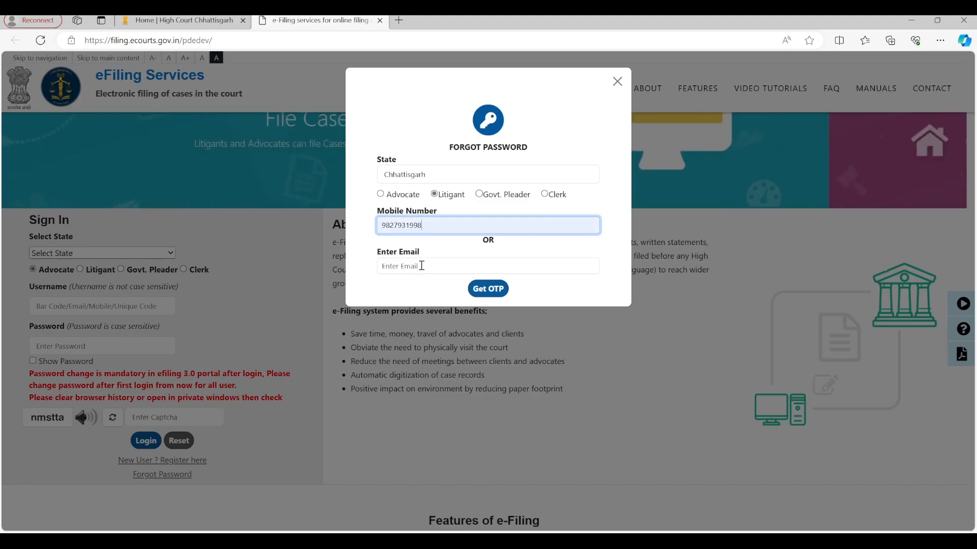
pyautogui.click(482, 292)
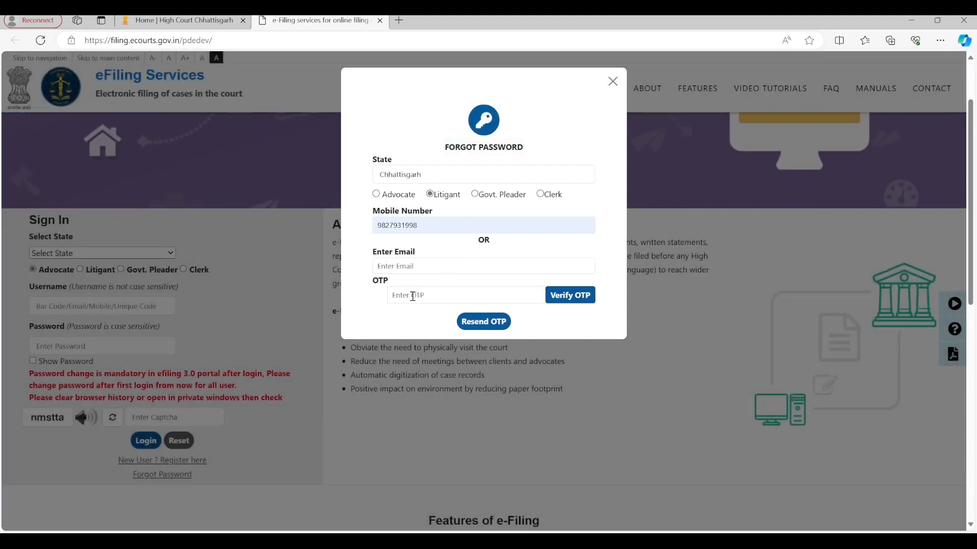
# Step: Drop the password reset and go back to the High Court of Chhattisgarh home page
pyautogui.click(412, 296)
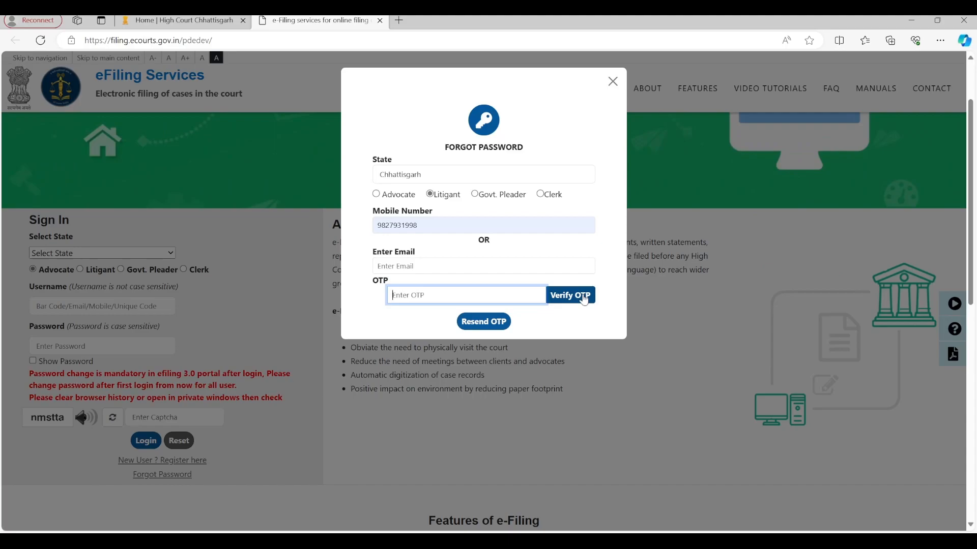
pyautogui.click(590, 319)
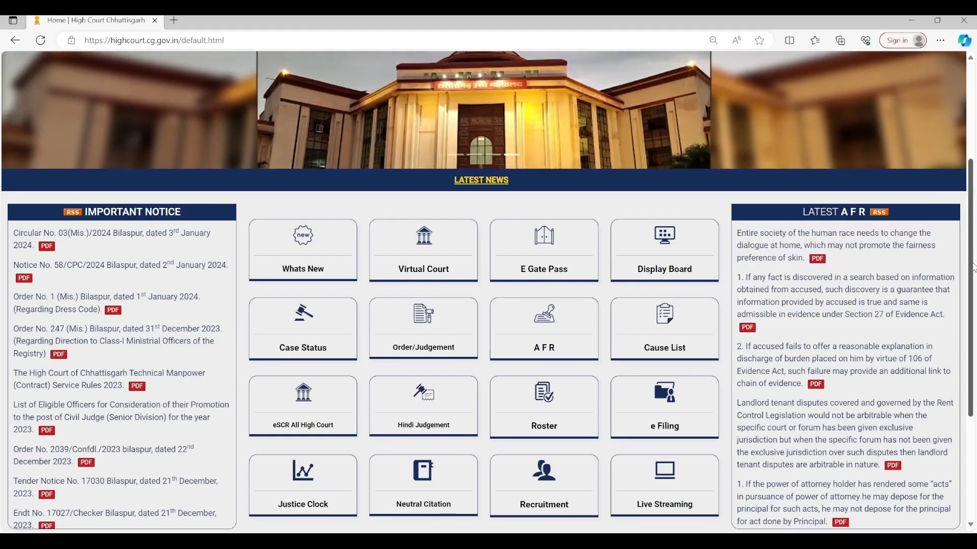
# Step: Open eFiling services from the High Court site and choose Chhattisgarh as the sign-in state
pyautogui.click(664, 402)
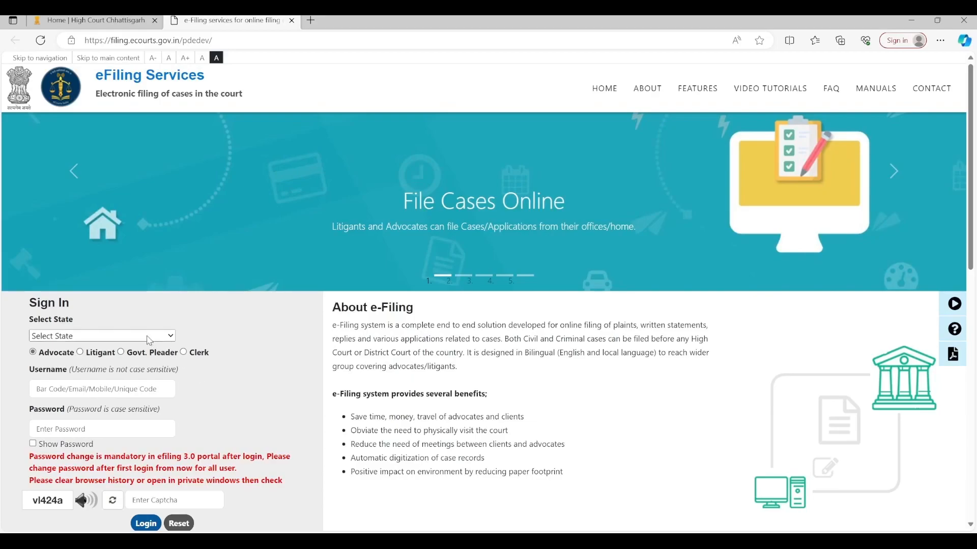
pyautogui.click(145, 337)
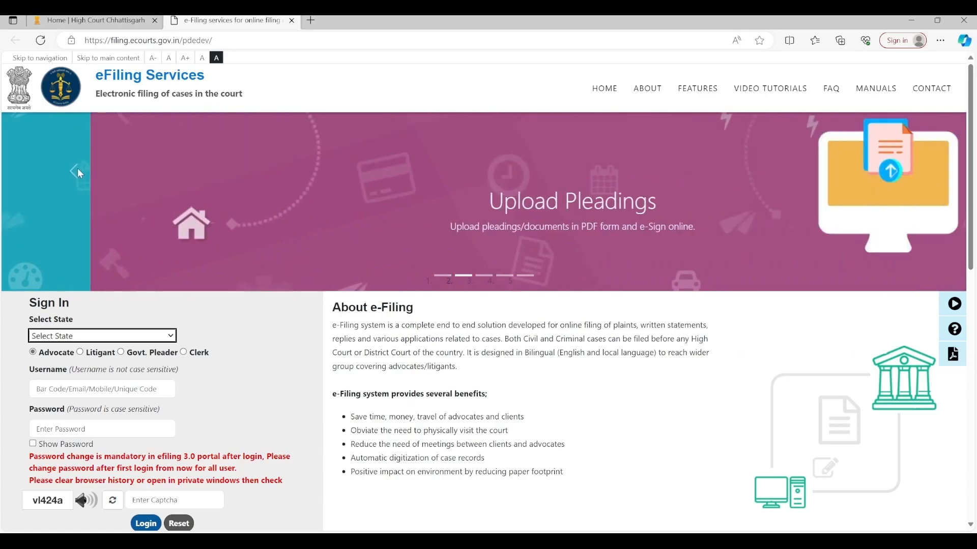
pyautogui.click(78, 169)
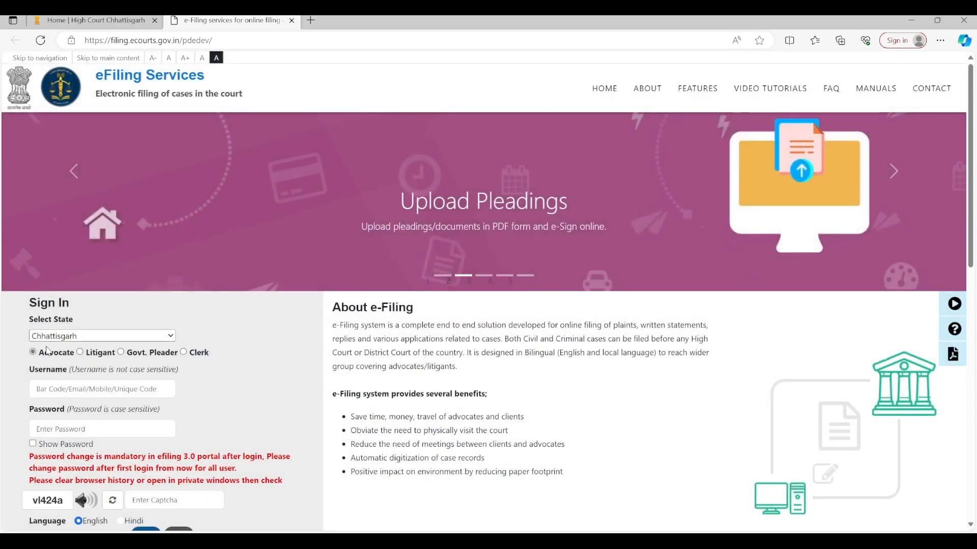
# Step: Enter the advocate's mobile-number username, the account password and the captcha code
pyautogui.click(86, 390)
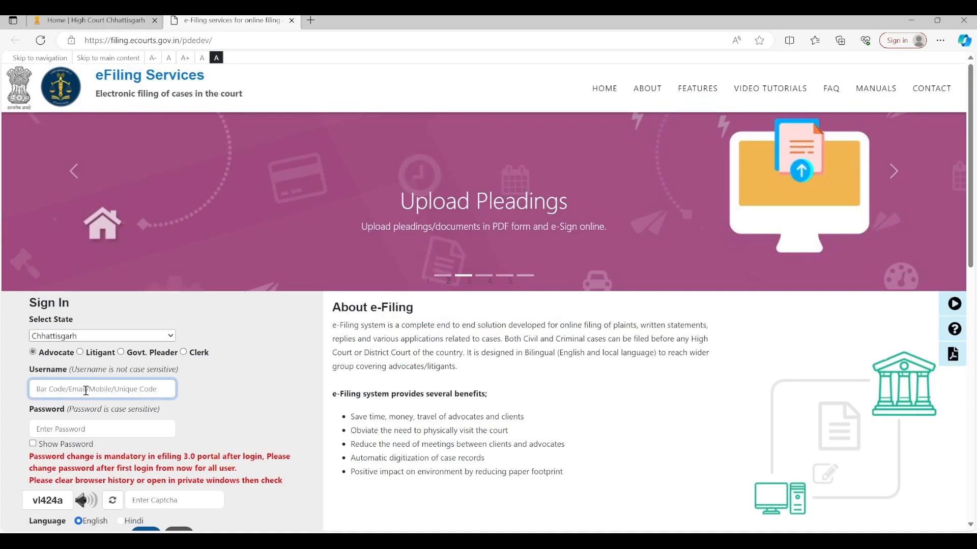
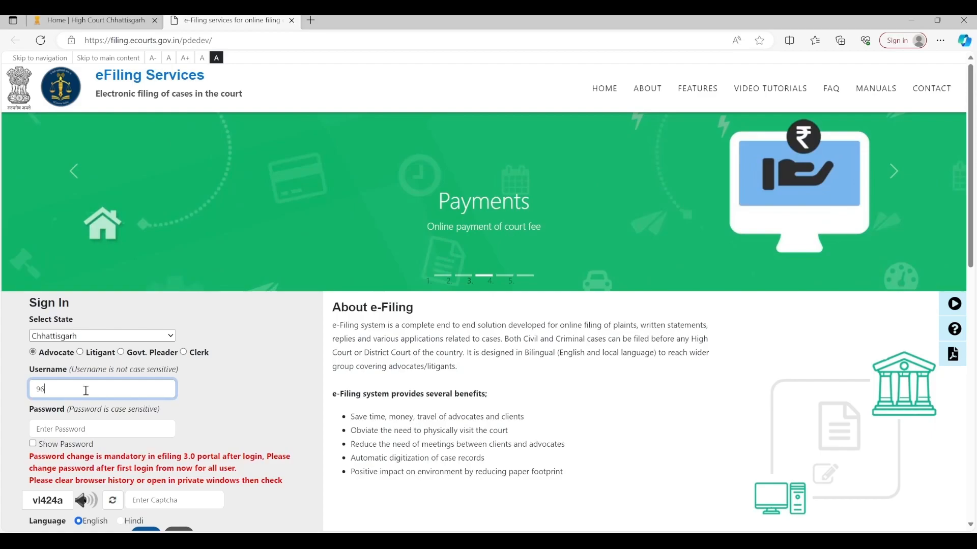
pyautogui.click(60, 432)
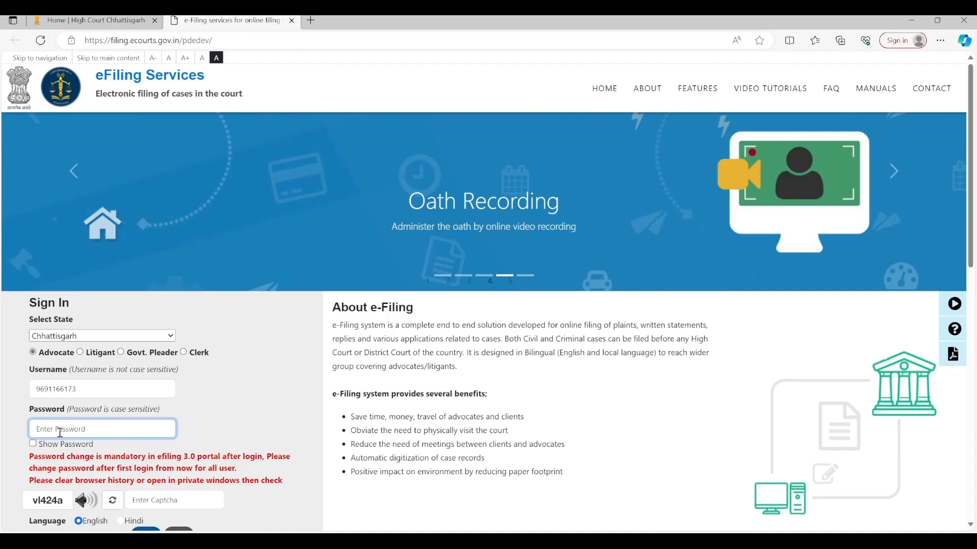
pyautogui.write('••••')
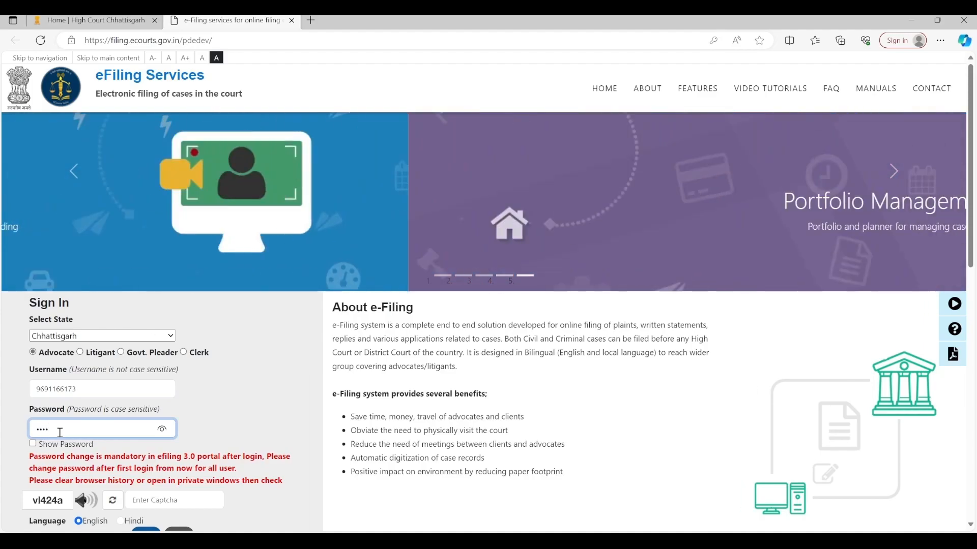
pyautogui.write('•••')
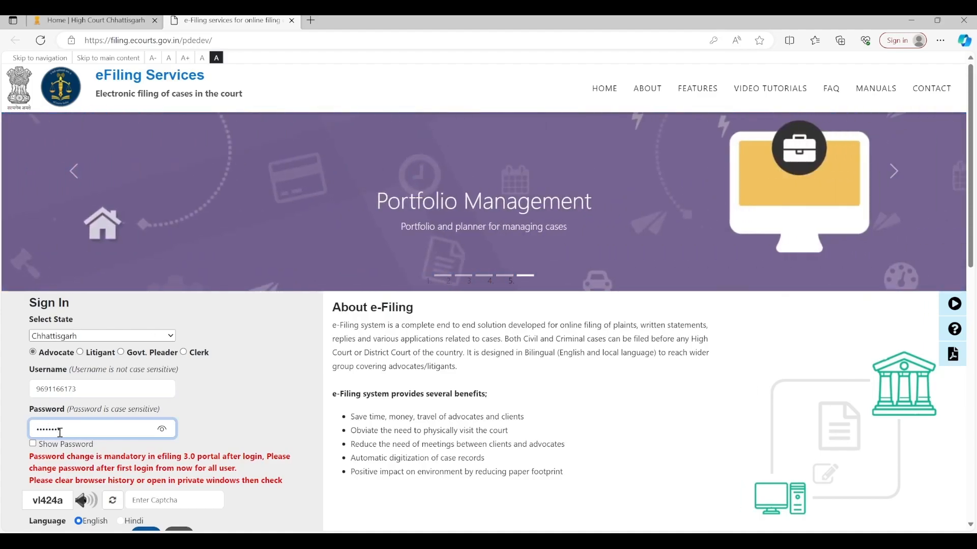
pyautogui.click(152, 501)
pyautogui.write('vl')
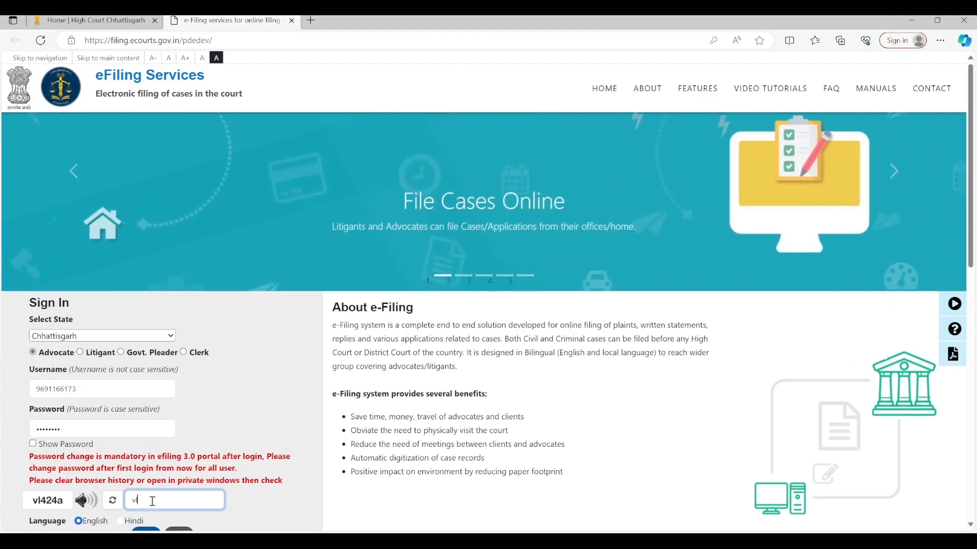
pyautogui.write('42')
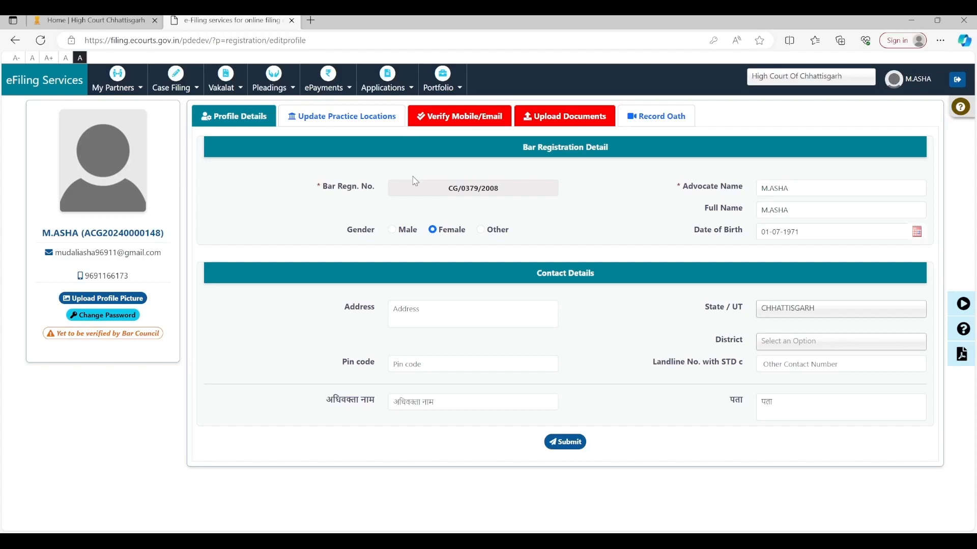
# Step: Switch the profile page to the Verify Mobile/Email tab
pyautogui.click(478, 118)
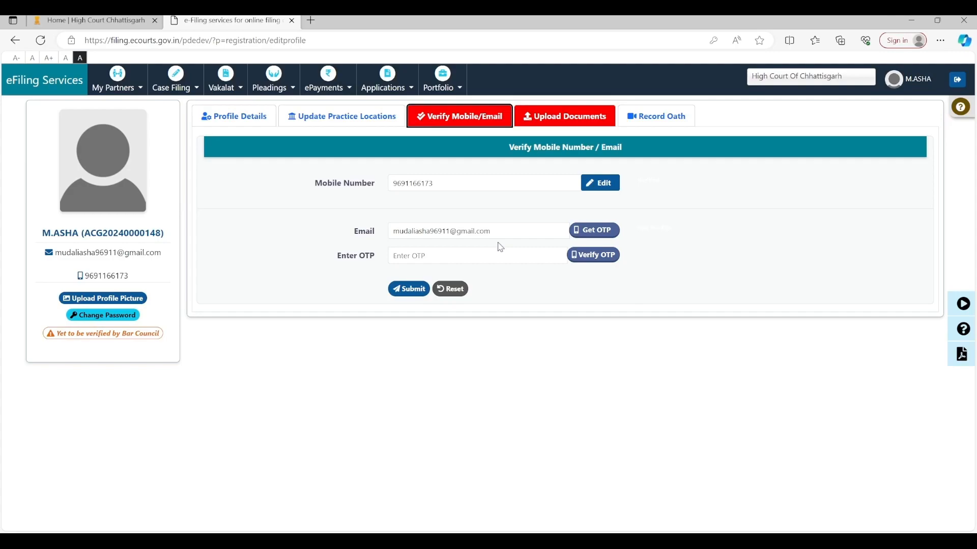
# Step: Replace the Email field with the advocate's new Gmail address and request an OTP
pyautogui.click(528, 234)
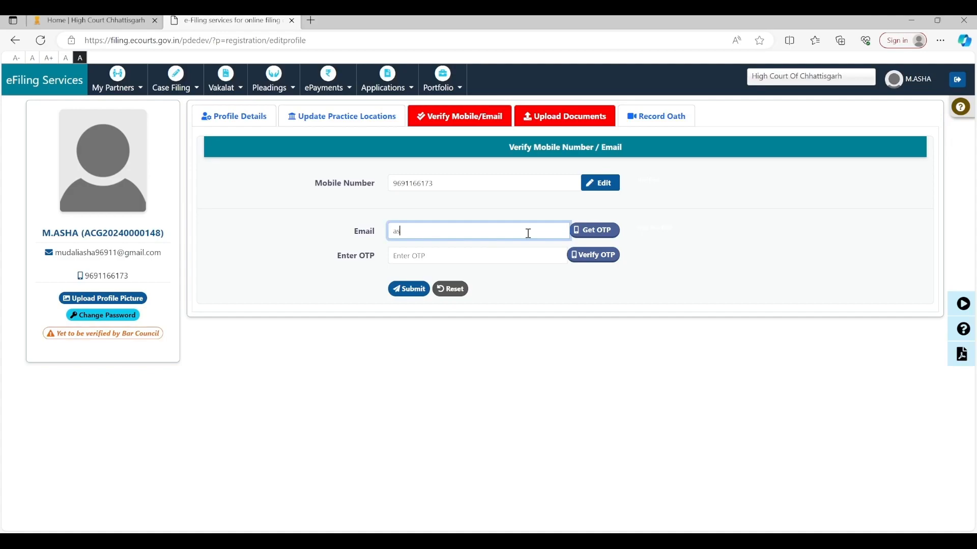
pyautogui.click(595, 235)
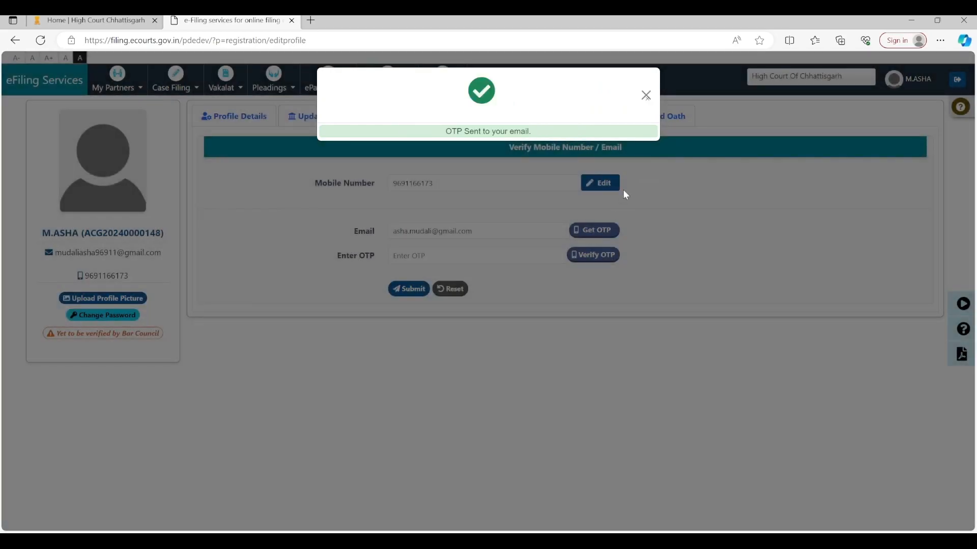
# Step: Dismiss the code-sent notice, enter the six-digit OTP and verify it
pyautogui.click(646, 95)
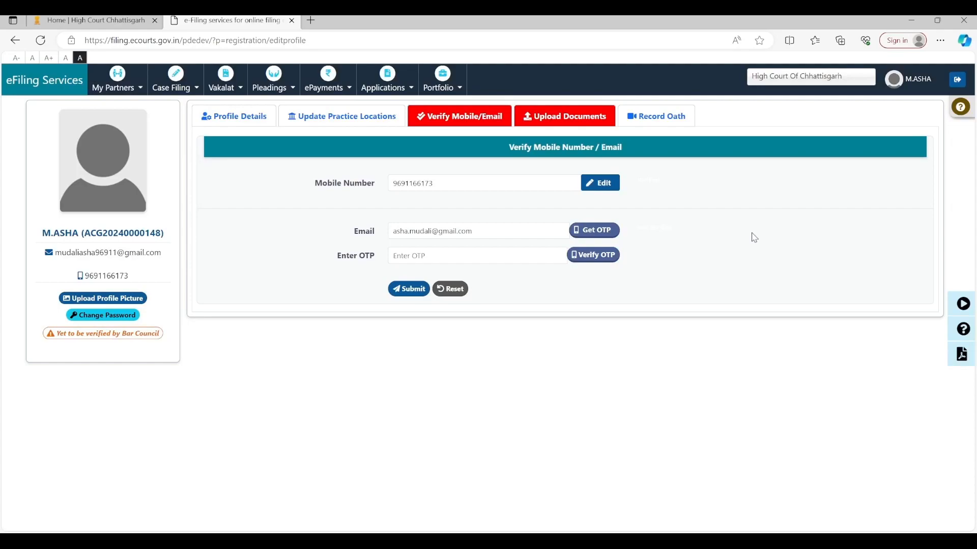
pyautogui.click(526, 259)
pyautogui.write('••')
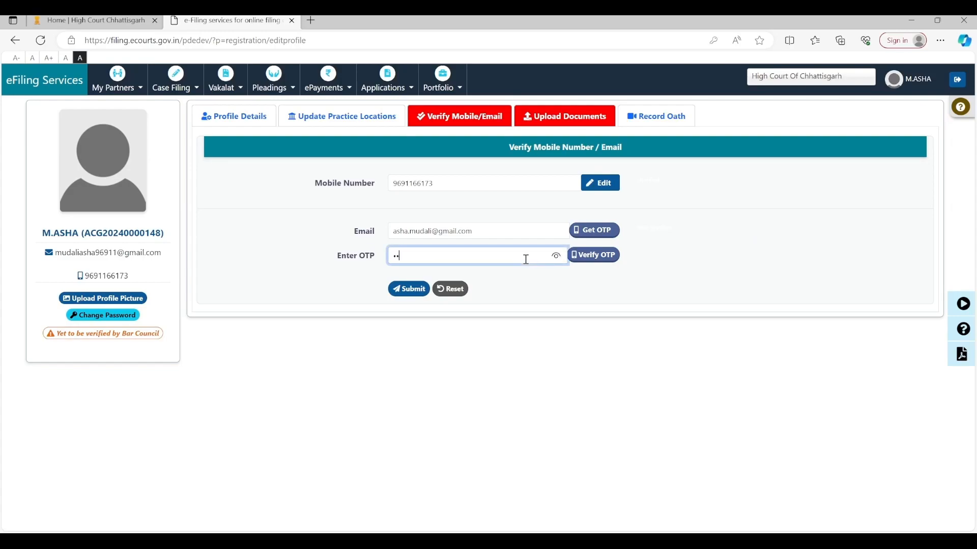
pyautogui.write('••••')
pyautogui.click(597, 254)
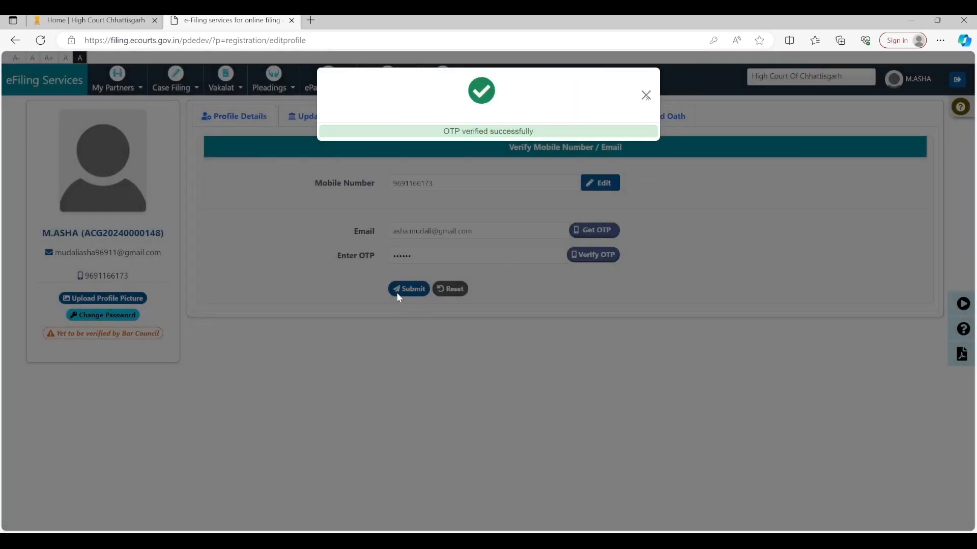
# Step: Dismiss the OTP-verified notice, submit the e-mail change, and move to Upload Documents
pyautogui.click(401, 292)
pyautogui.click(401, 291)
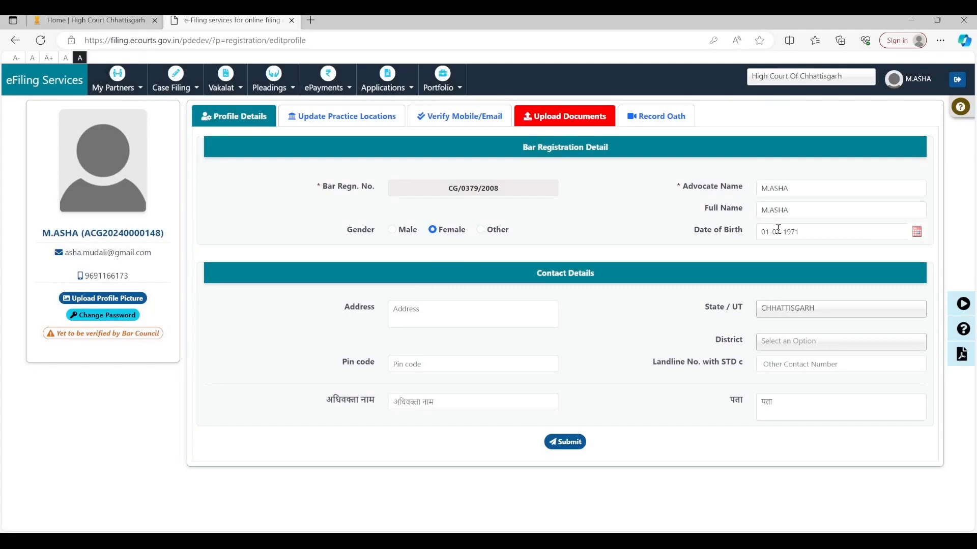
pyautogui.click(447, 320)
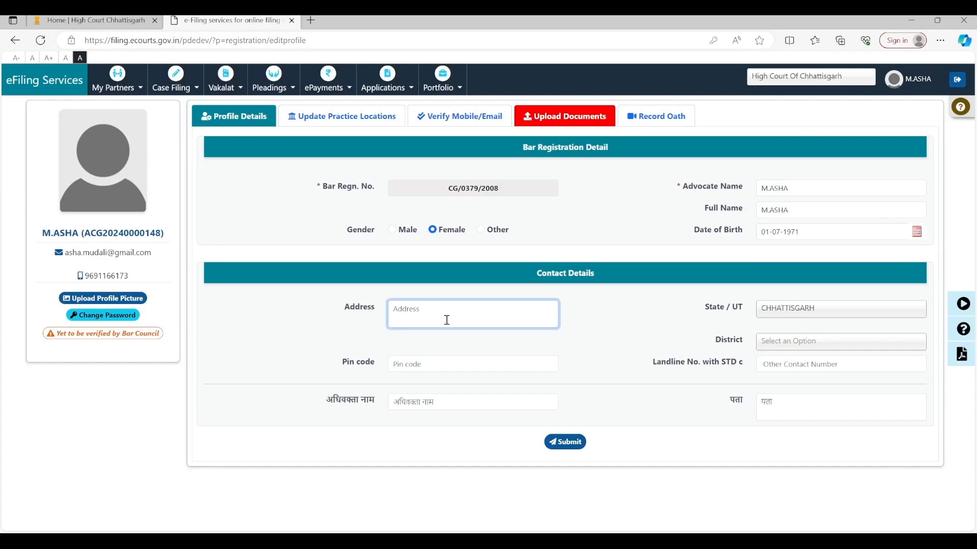
pyautogui.click(568, 124)
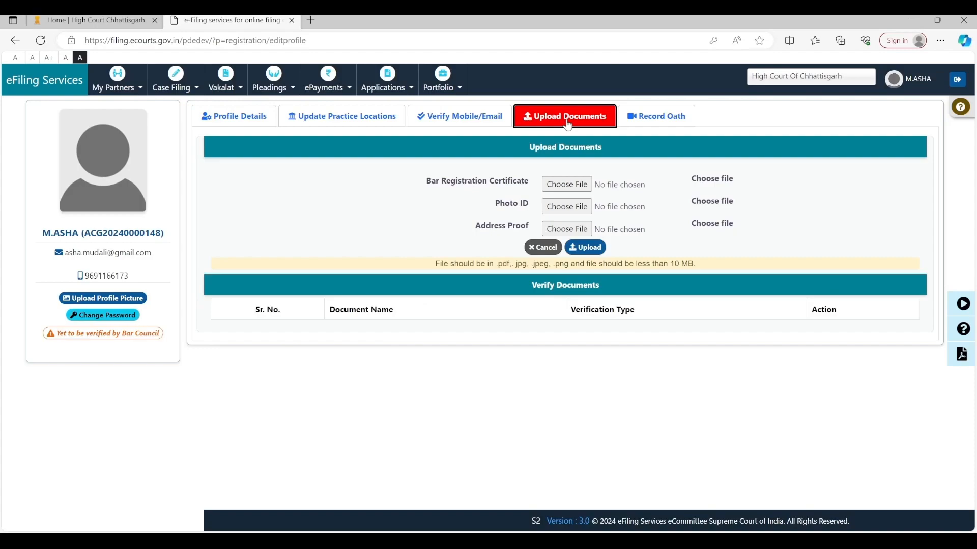
# Step: Attach bar_id.pdf, aadhar_front.pdf and aadhar_back.pdf to certificate, photo ID and address proof, then upload
pyautogui.click(581, 186)
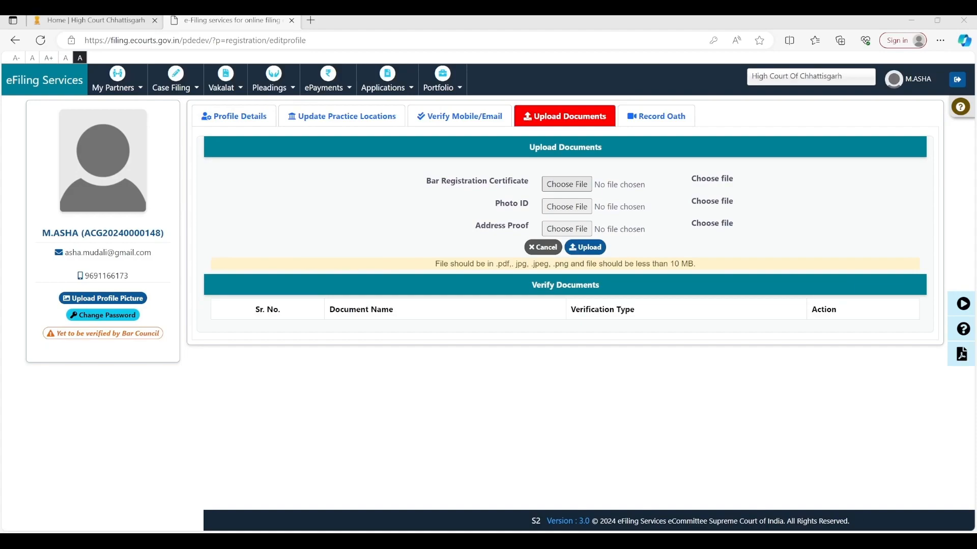
pyautogui.doubleClick(129, 139)
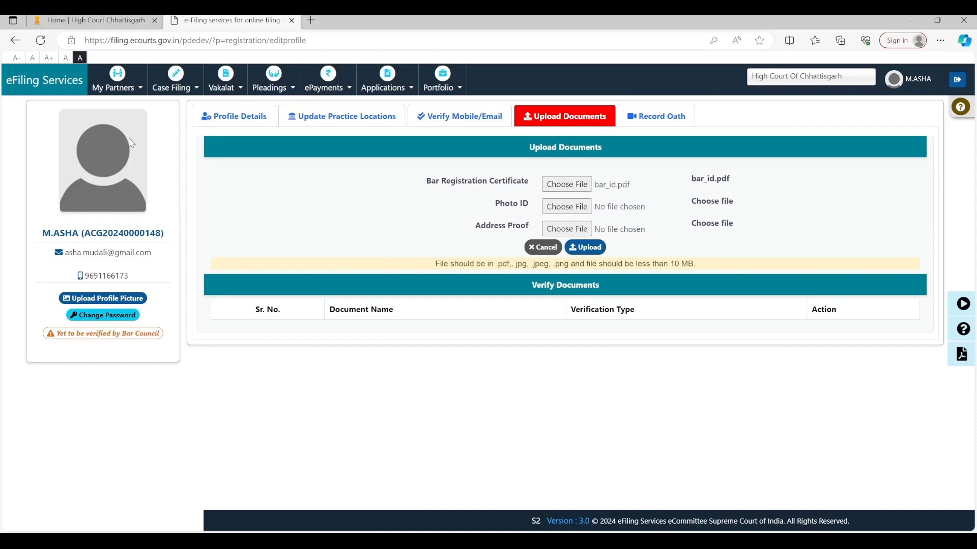
pyautogui.click(566, 207)
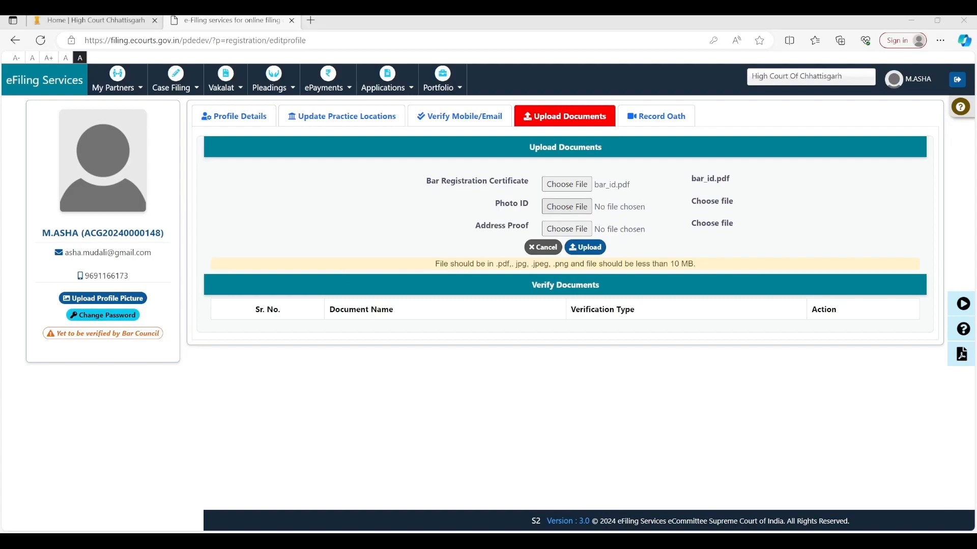
pyautogui.doubleClick(150, 157)
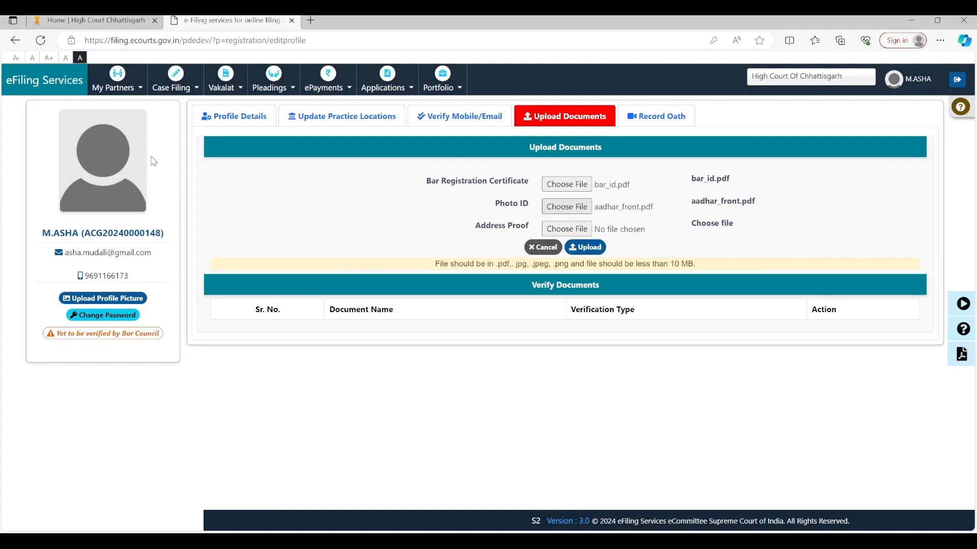
pyautogui.click(563, 232)
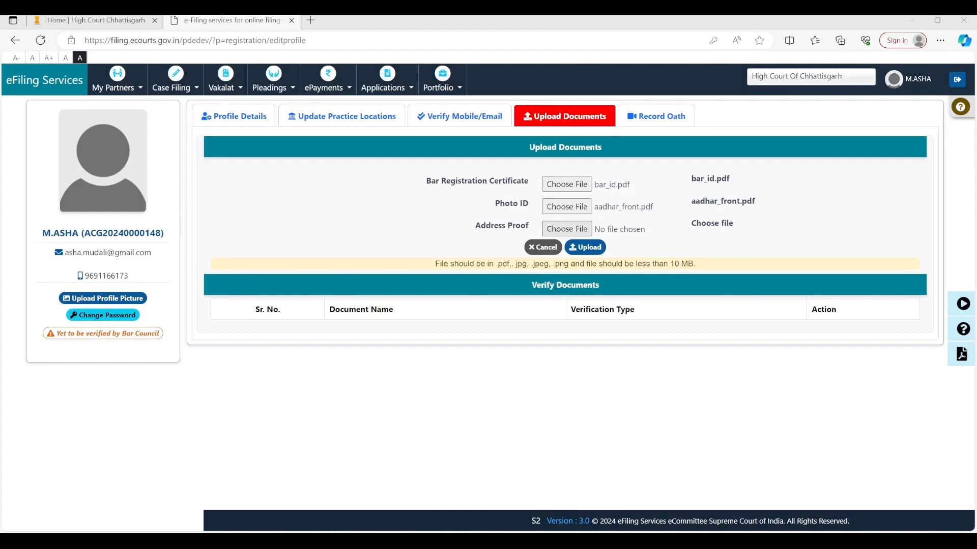
pyautogui.click(377, 267)
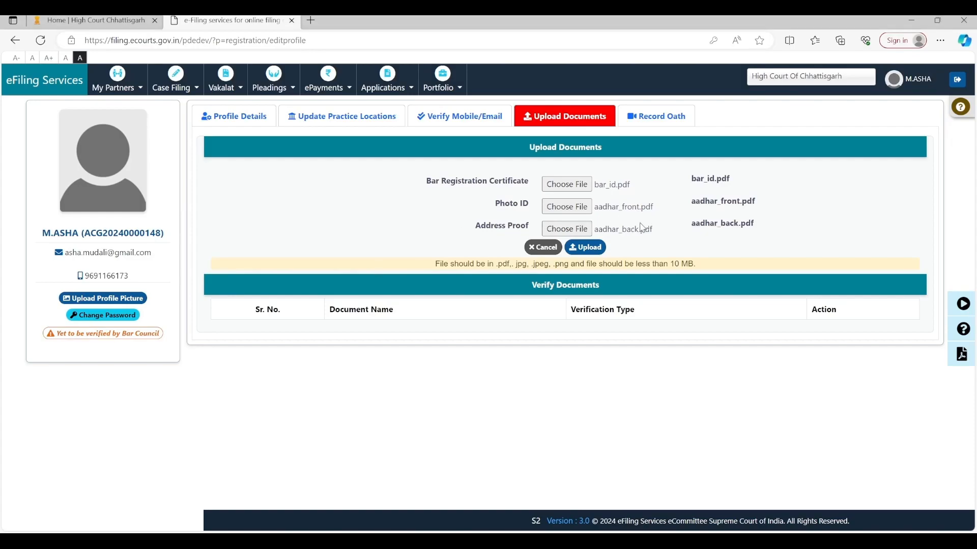
pyautogui.click(592, 251)
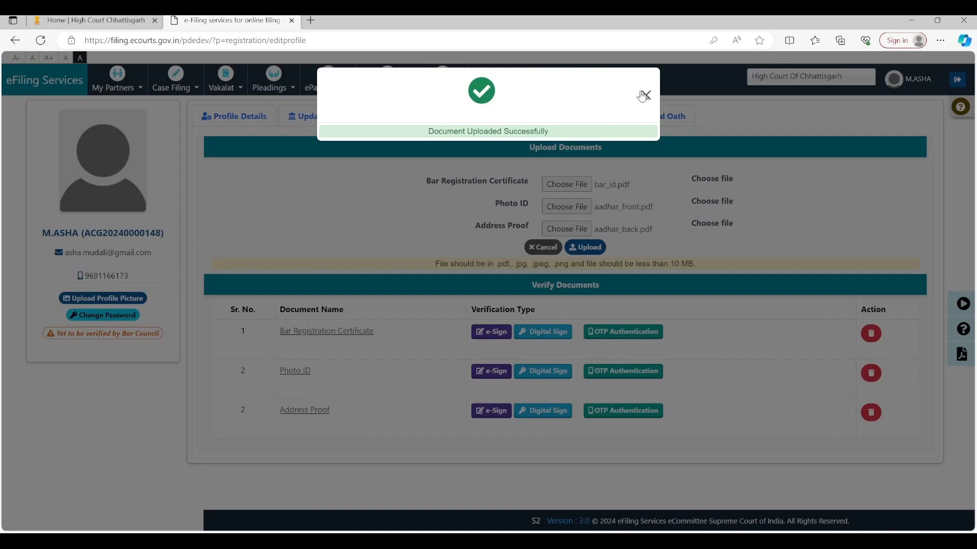
# Step: Close the Document Uploaded Successfully notice and reopen the Upload Documents list
pyautogui.click(644, 96)
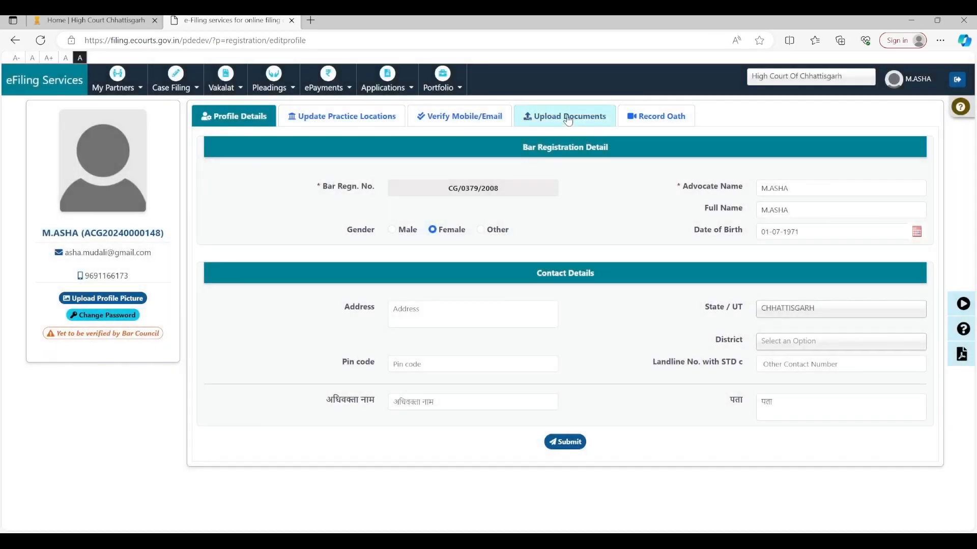
pyautogui.click(566, 117)
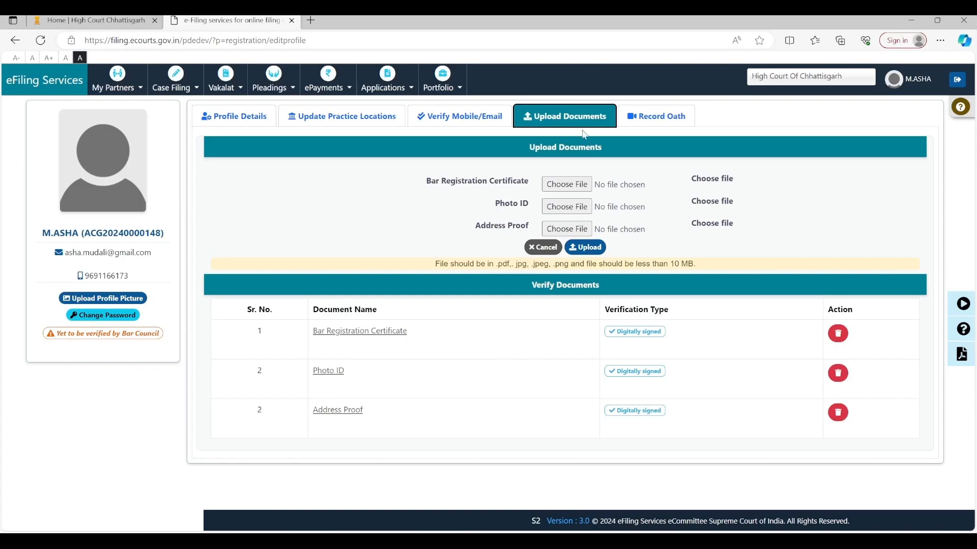
# Step: Open the Record Oath section showing the sworn declaration text
pyautogui.click(668, 121)
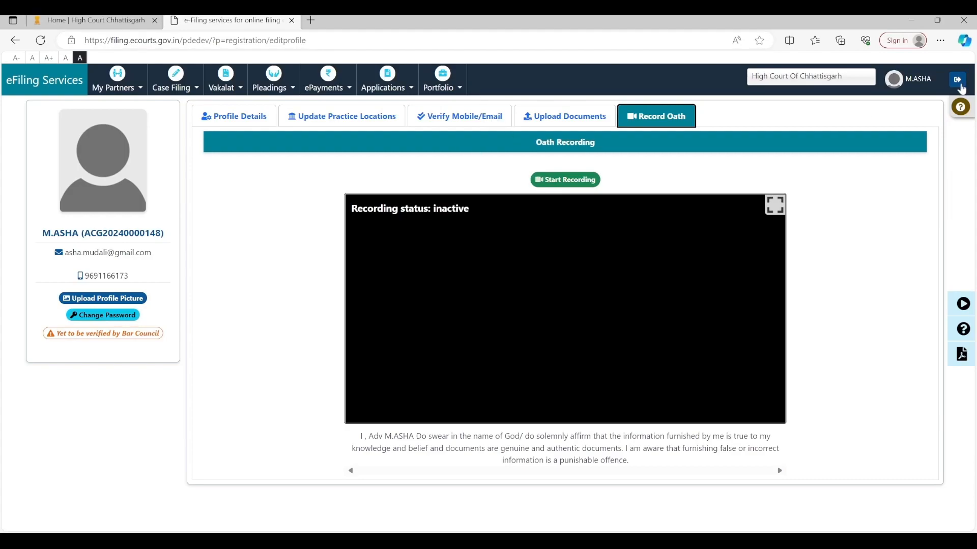
# Step: Log out of the advocate's account and confirm with OK
pyautogui.click(957, 81)
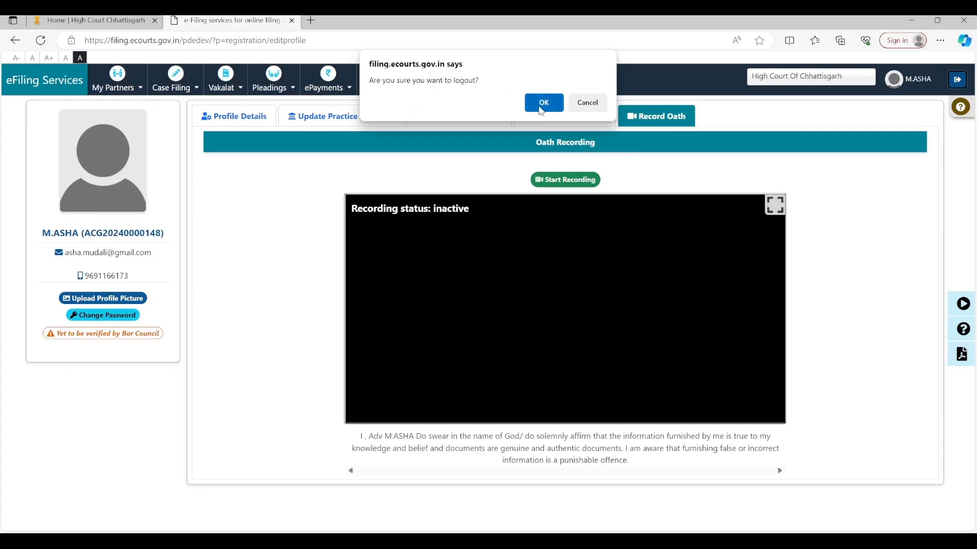
pyautogui.click(543, 103)
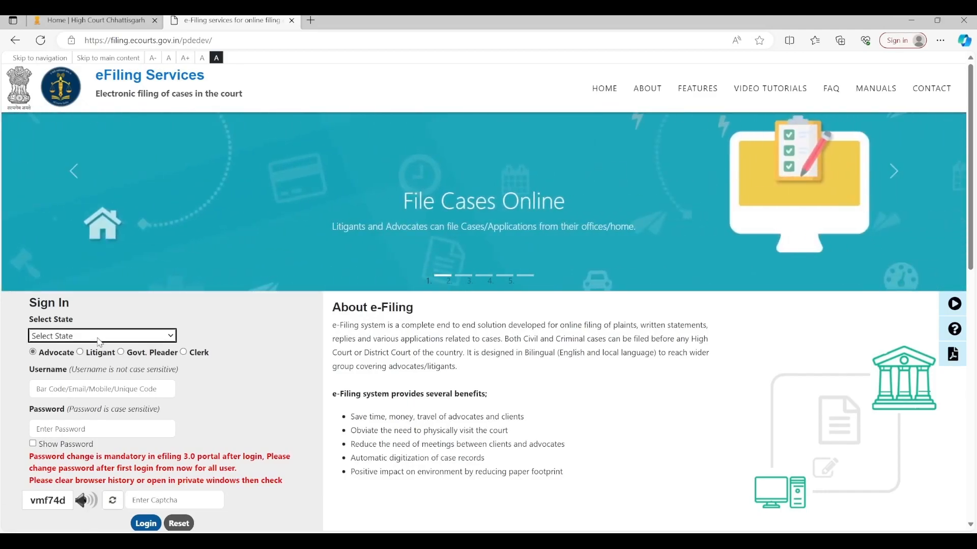
# Step: Select Chhattisgarh, enter the mobile-number username and password, and type a refreshed captcha
pyautogui.click(84, 167)
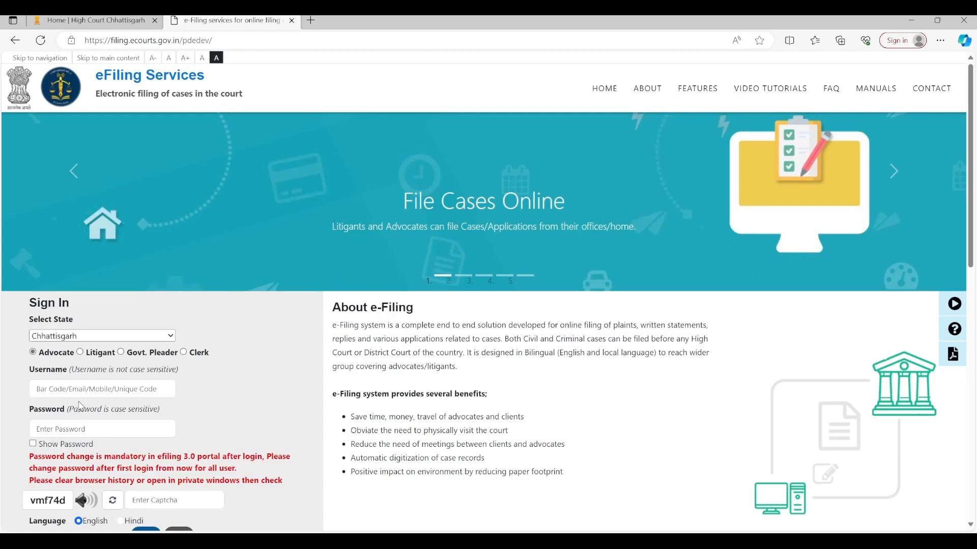
pyautogui.click(89, 391)
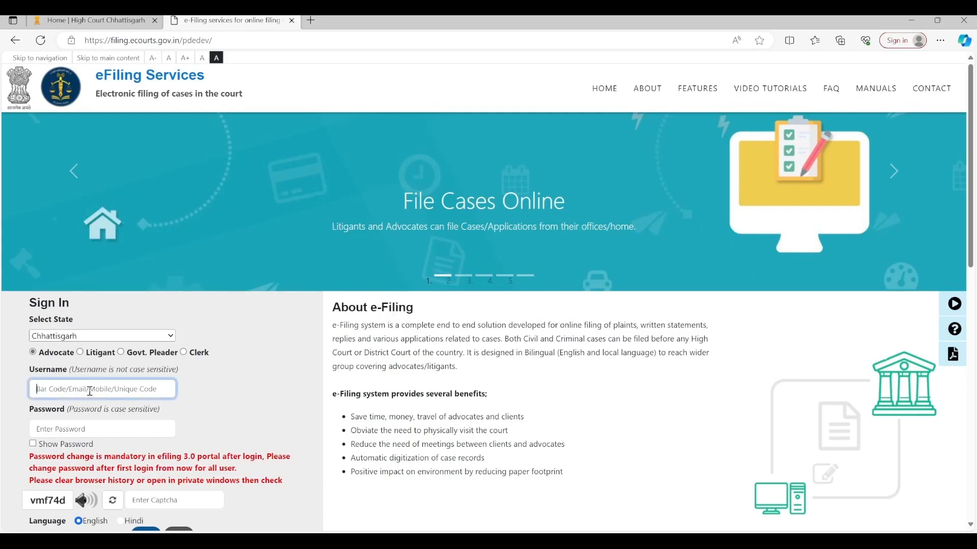
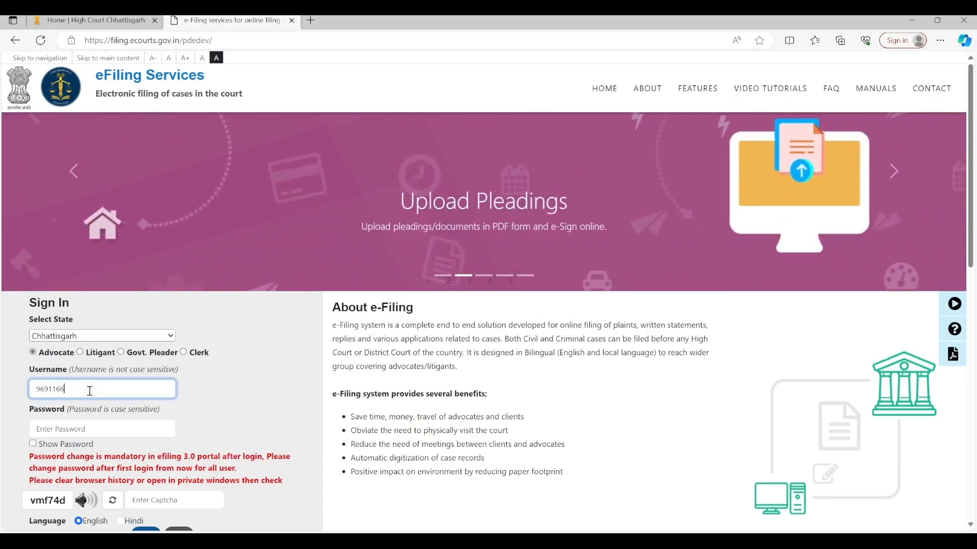
pyautogui.click(92, 429)
pyautogui.write('••••')
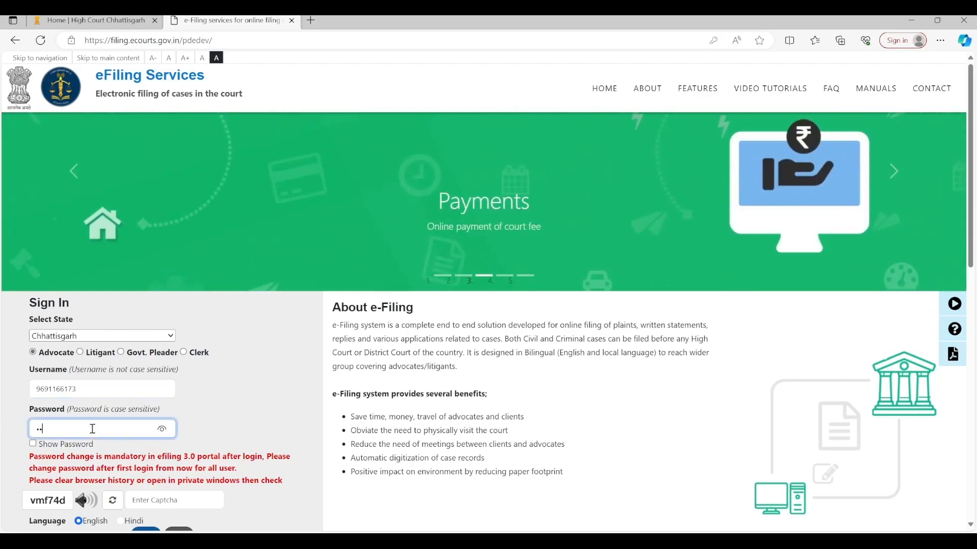
pyautogui.write('••••')
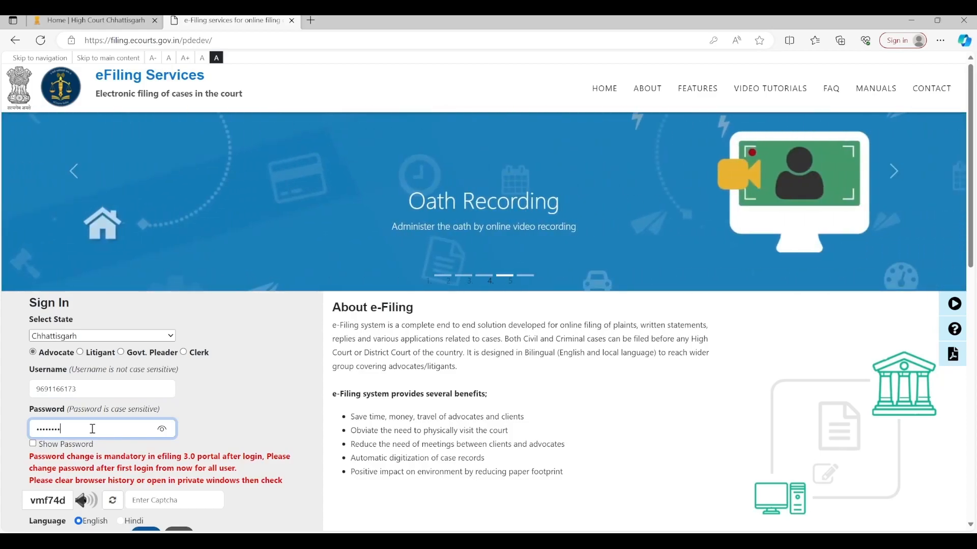
pyautogui.click(113, 500)
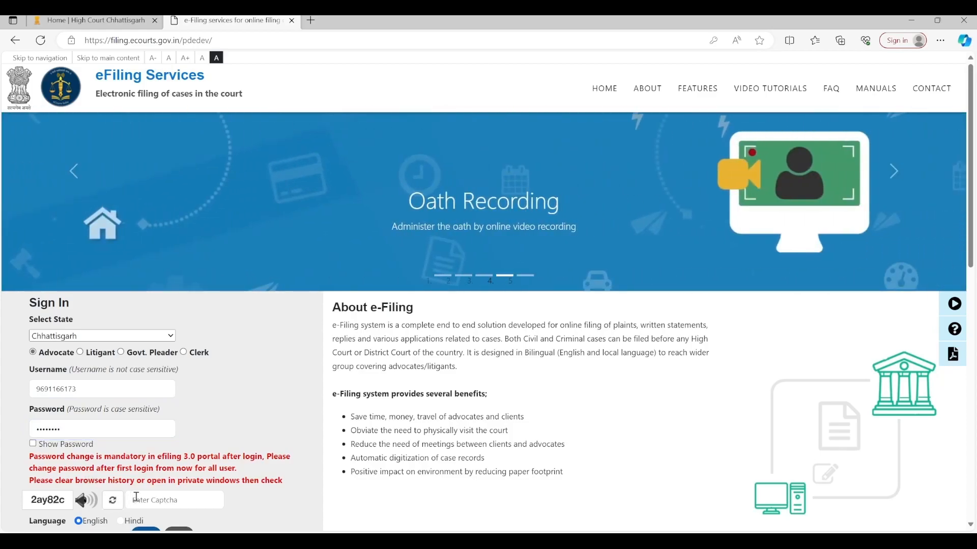
pyautogui.click(154, 499)
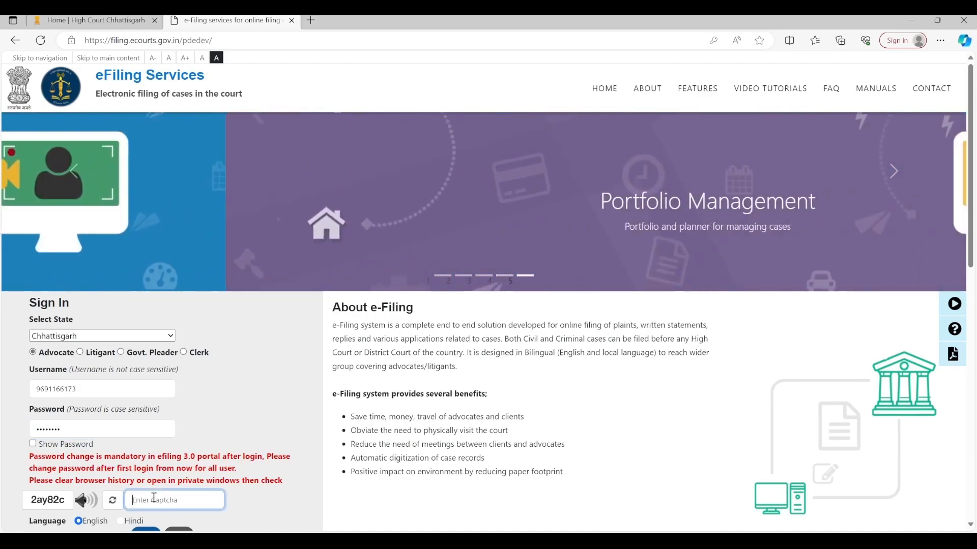
pyautogui.write('2ay')
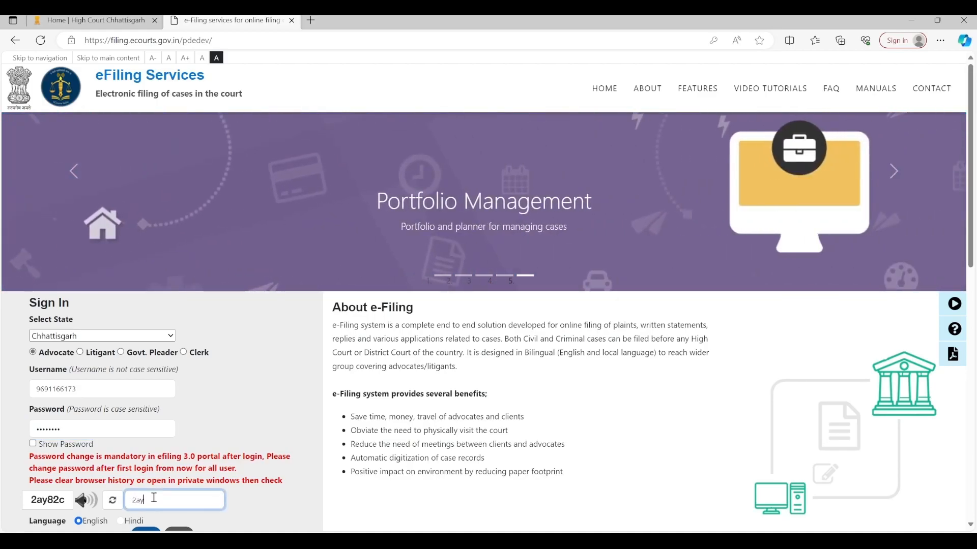
pyautogui.write('82c')
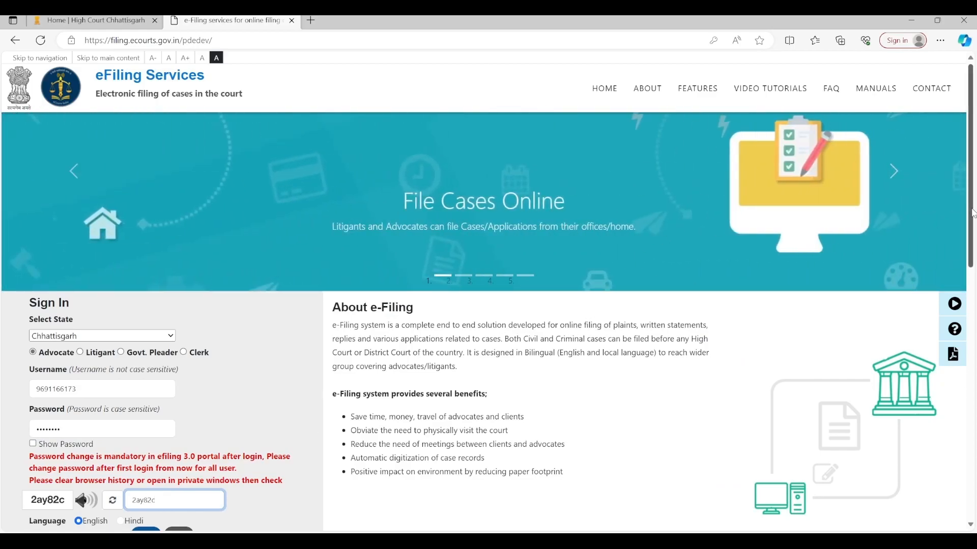
pyautogui.moveTo(972, 214); pyautogui.dragTo(972, 257)
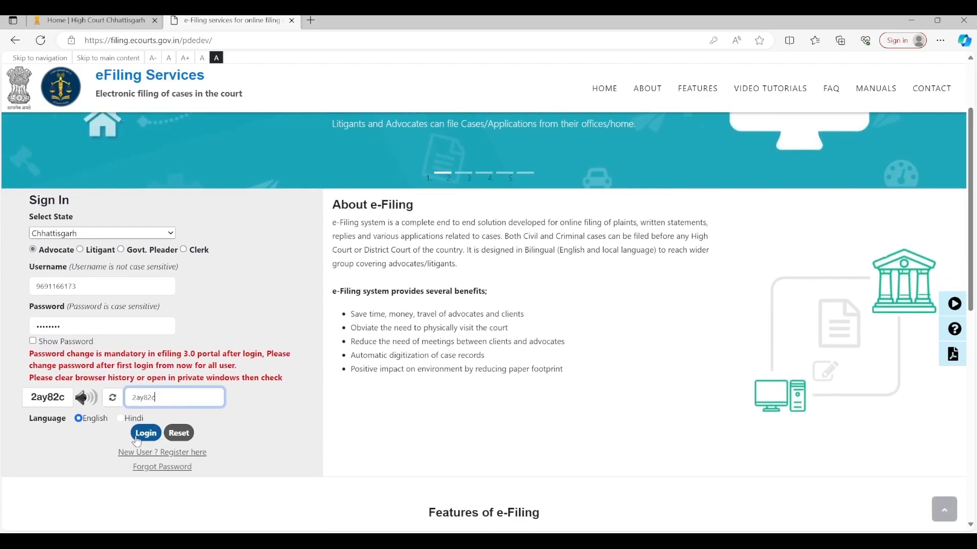
# Step: Log in to the dashboard and open the advocate's account dropdown
pyautogui.click(144, 434)
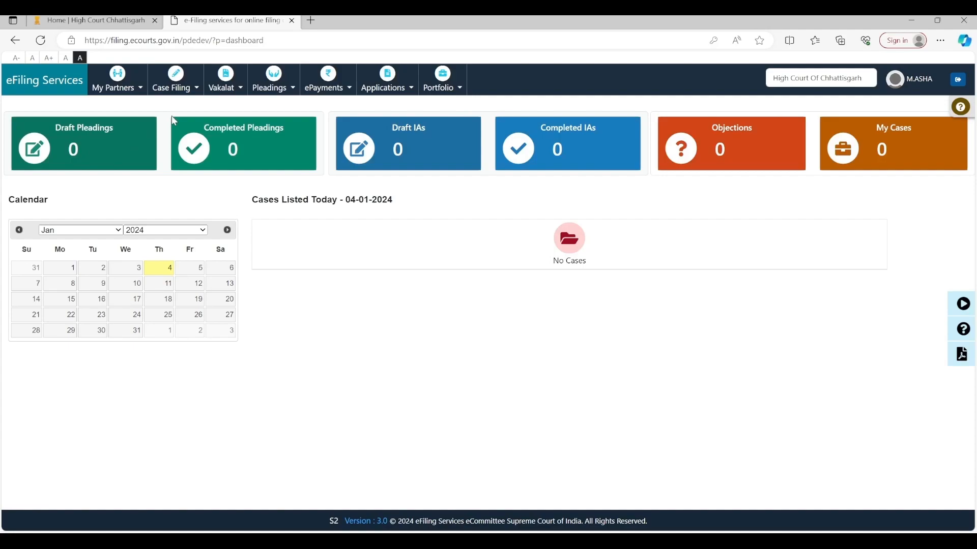
pyautogui.click(911, 87)
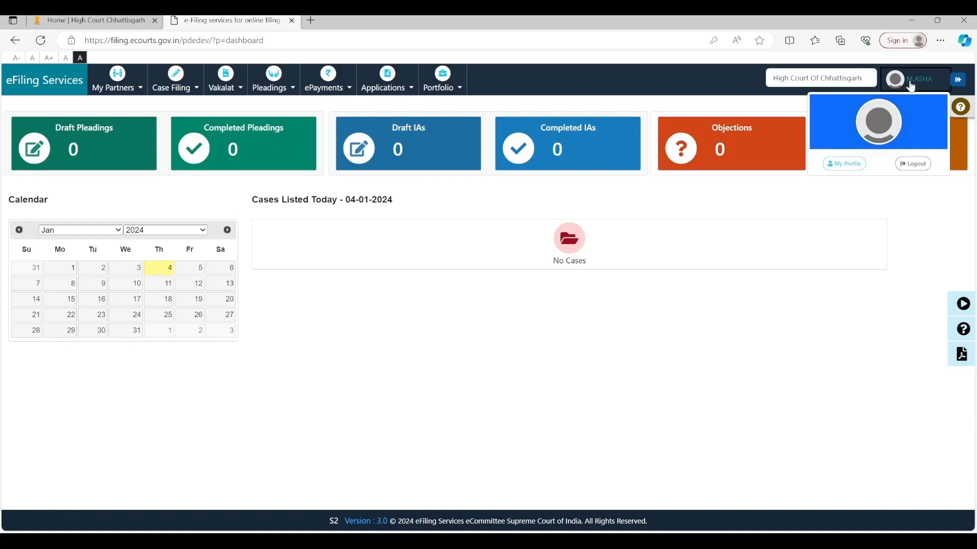
# Step: From My Profile, view the Practice Locations, Profile Details and the empty Approve Clerk tabs
pyautogui.click(855, 165)
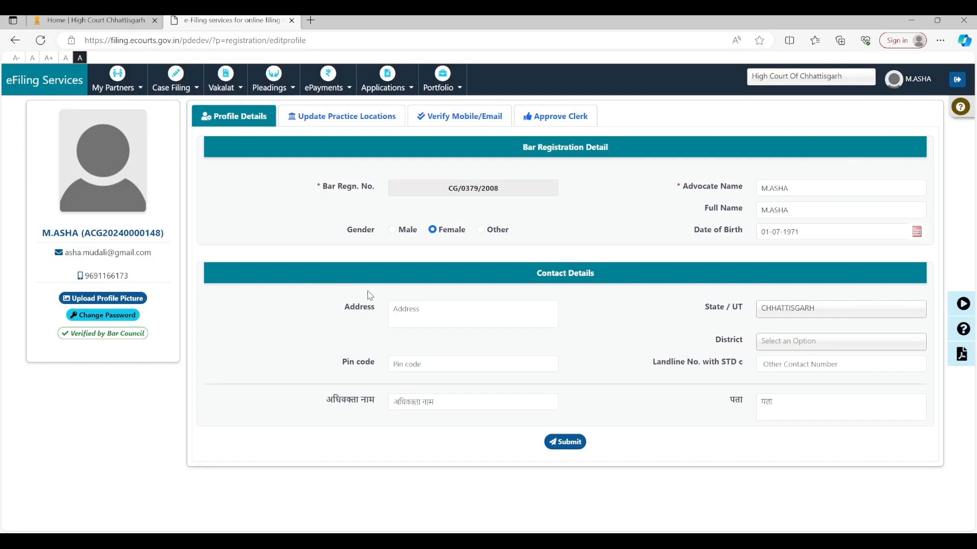
pyautogui.click(339, 119)
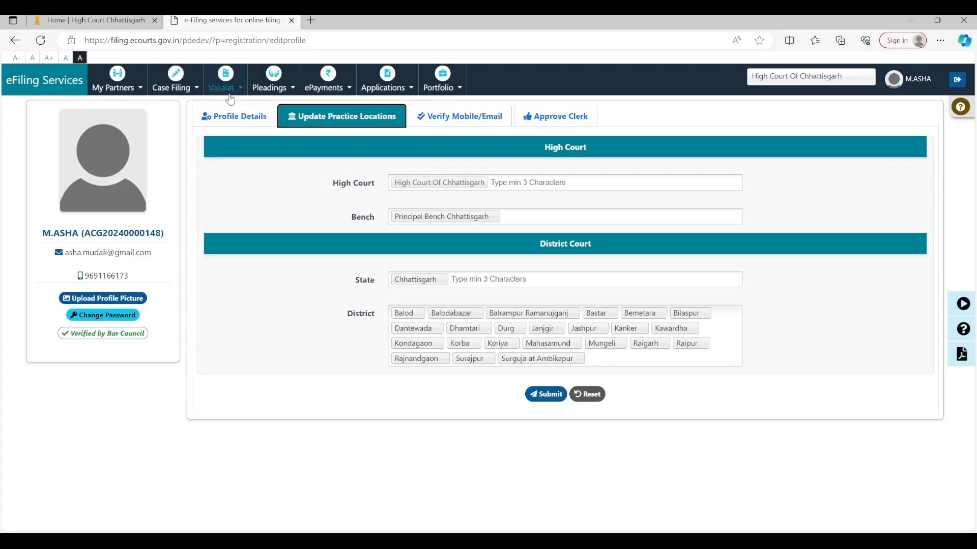
pyautogui.click(233, 124)
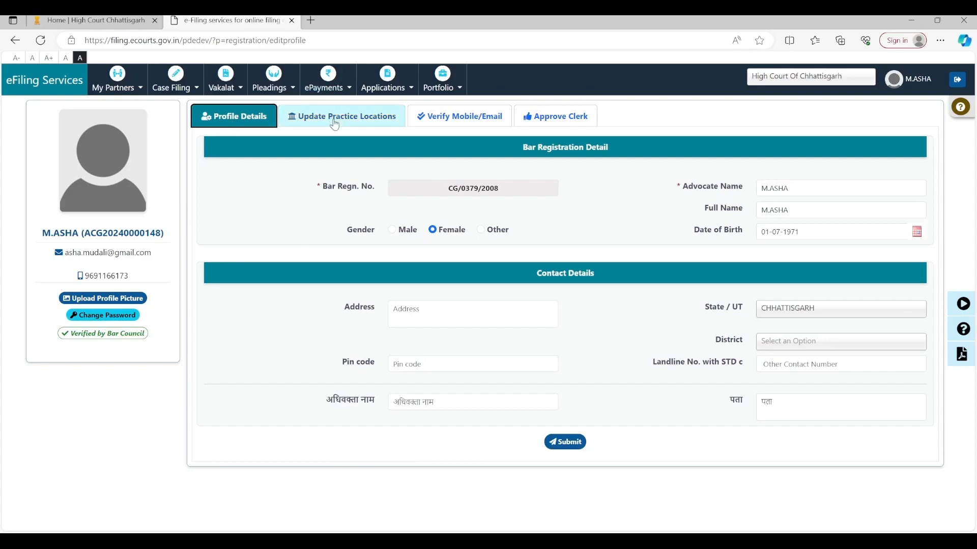
pyautogui.click(558, 116)
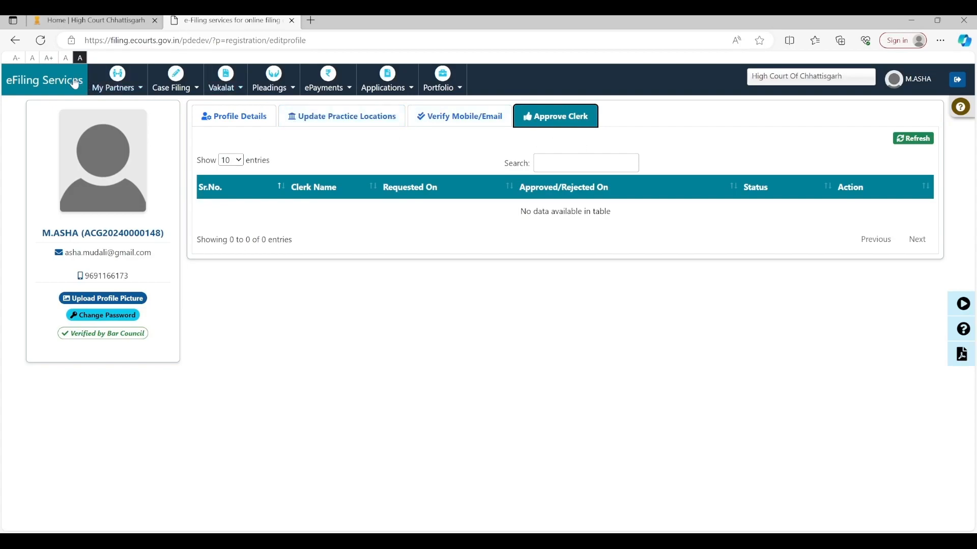
# Step: Back on the dashboard, browse the Case Filing, ePayments, Applications, Vakalat and Pleadings menus
pyautogui.click(55, 85)
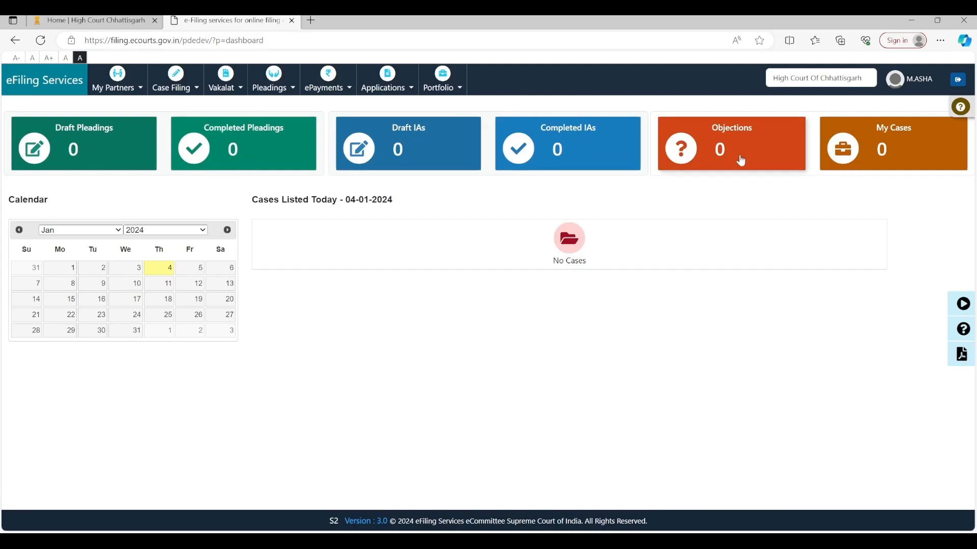
pyautogui.click(176, 81)
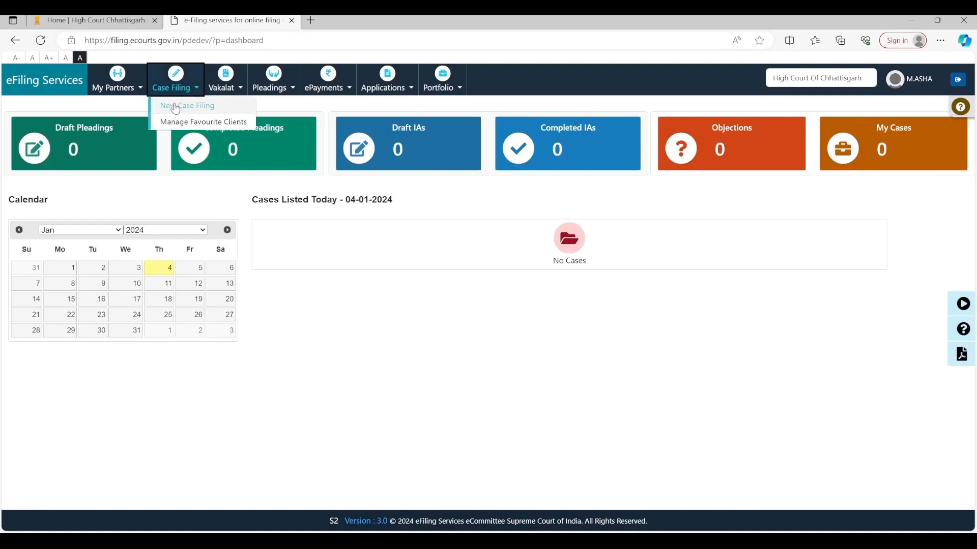
pyautogui.click(328, 84)
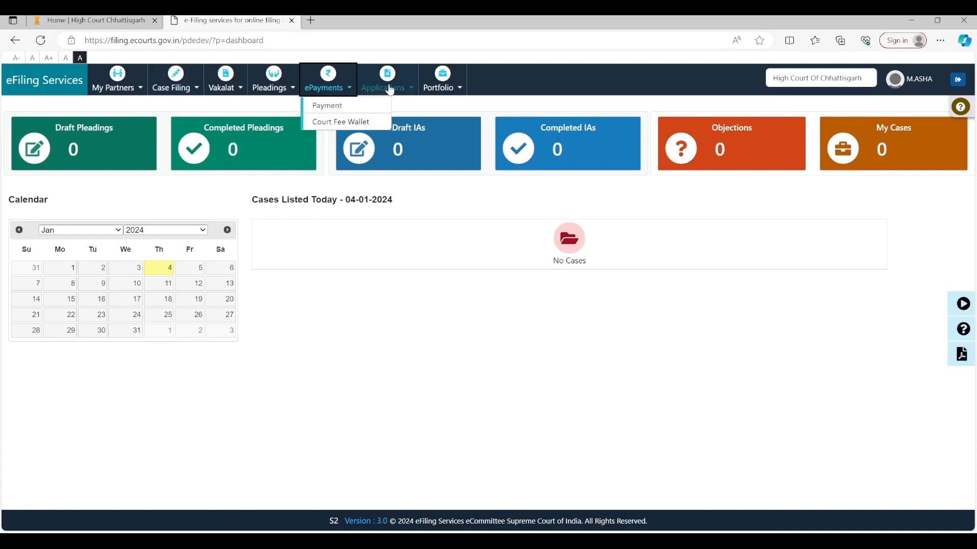
pyautogui.click(390, 89)
pyautogui.click(225, 84)
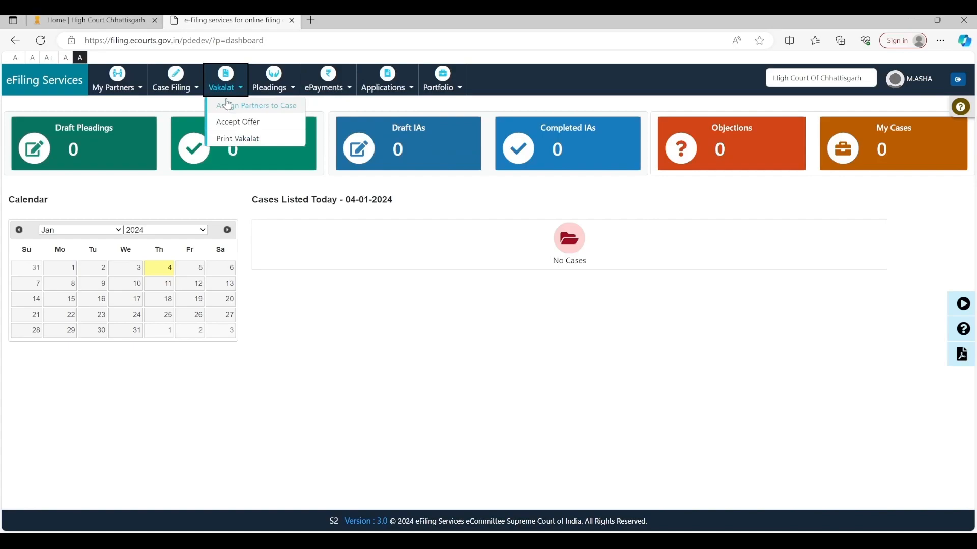
pyautogui.click(285, 85)
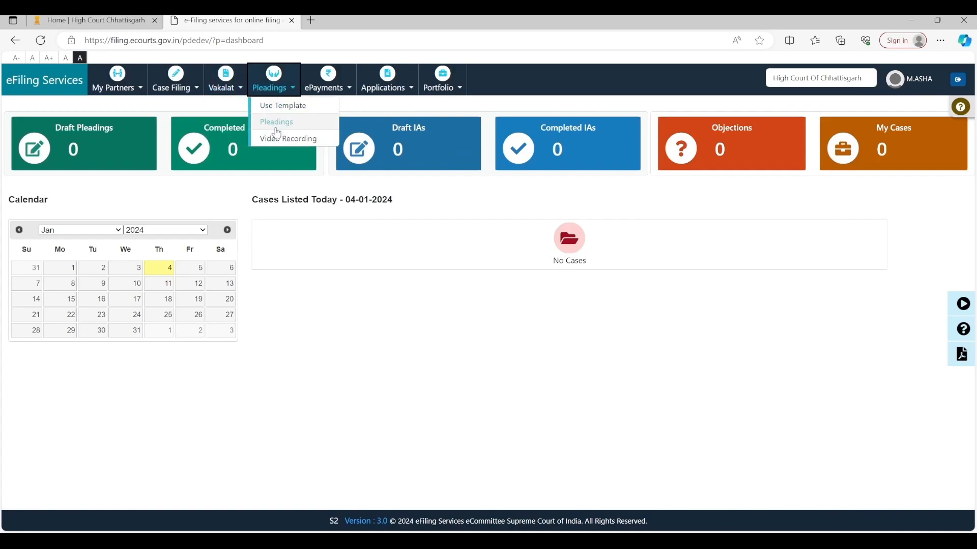
pyautogui.click(337, 90)
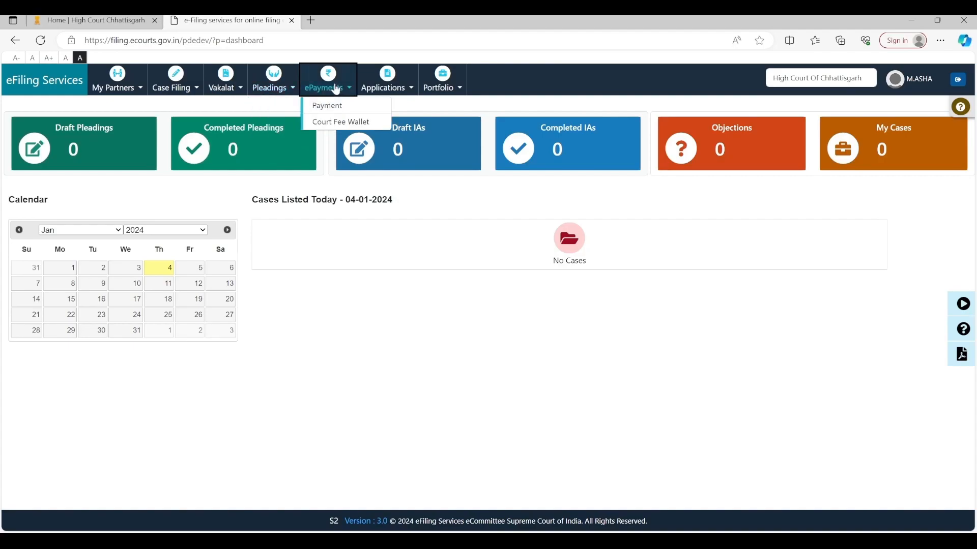